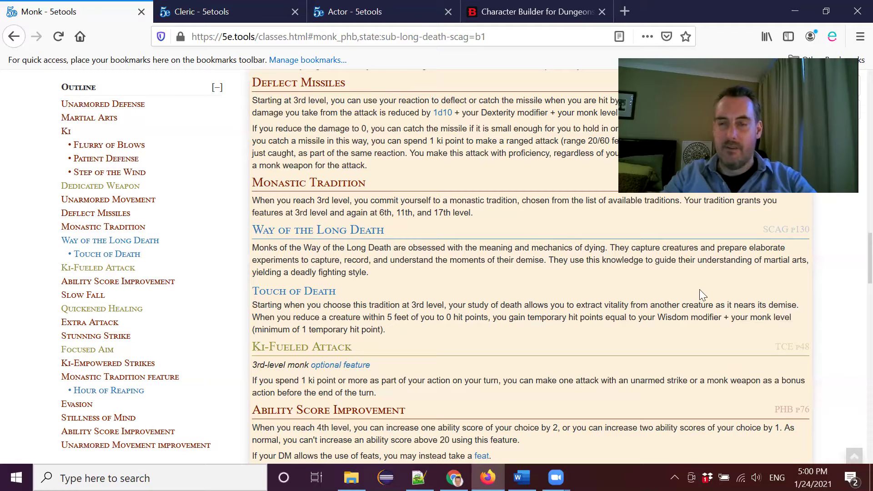
# Read the Way of the Long Death monk features from Touch of Death through Hour of Reaping.
pyautogui.scroll(-5, 504, 263)
pyautogui.scroll(-5, 506, 261)
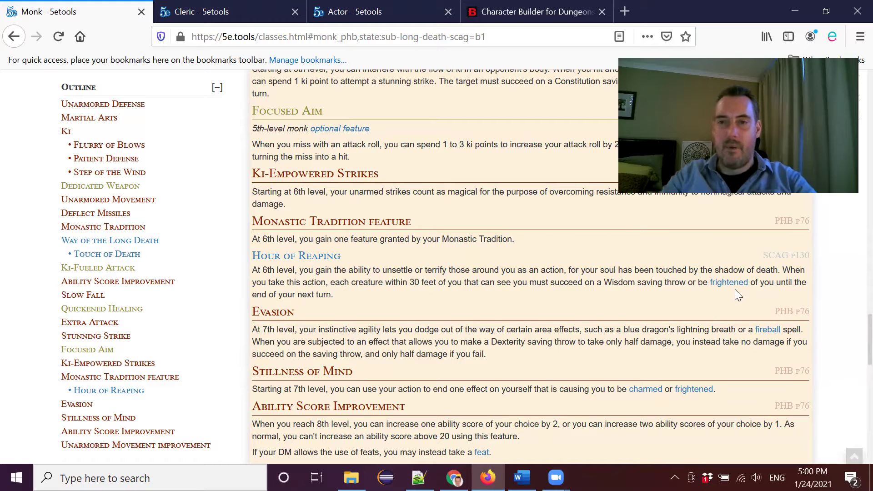
pyautogui.moveTo(736, 285)
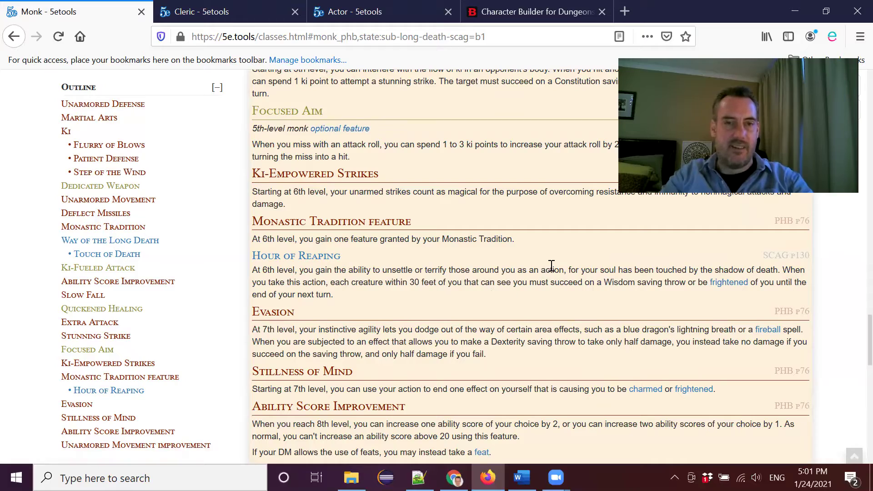
pyautogui.scroll(15, 551, 267)
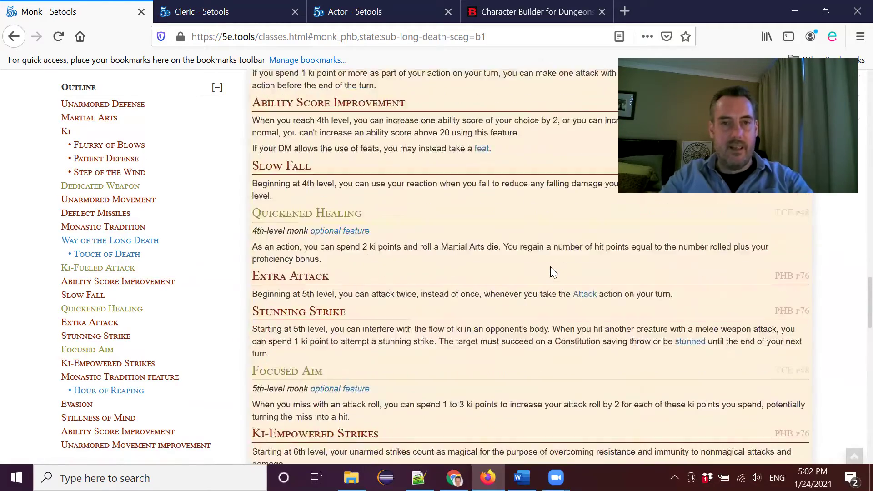
pyautogui.scroll(-3, 552, 267)
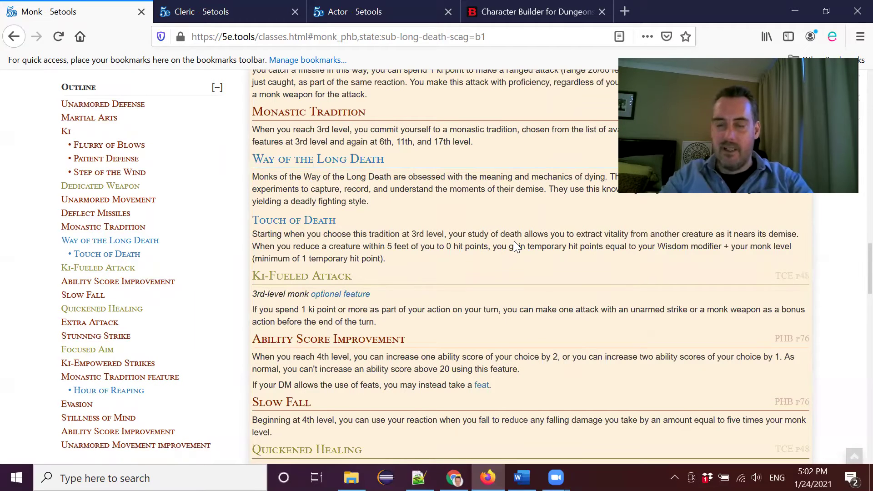
pyautogui.scroll(-9, 515, 246)
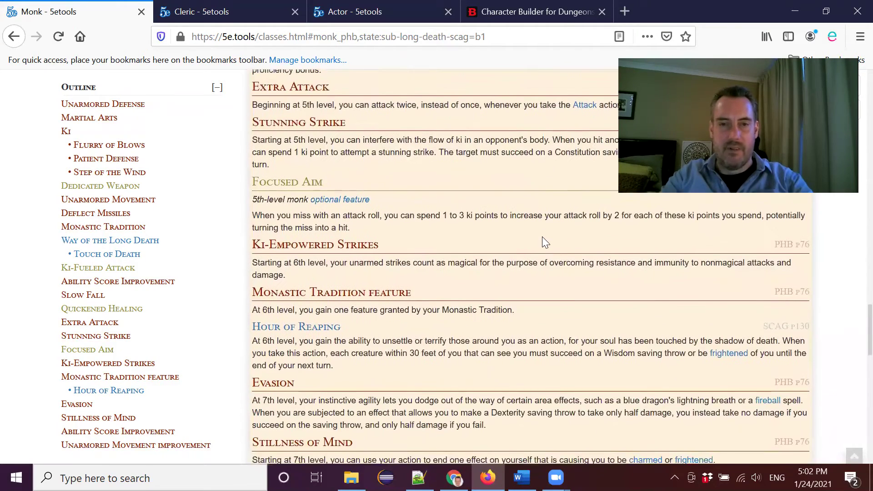
# Read the higher-level Long Death features, Mastery of Death and Touch of the Long Death.
pyautogui.scroll(-5, 543, 237)
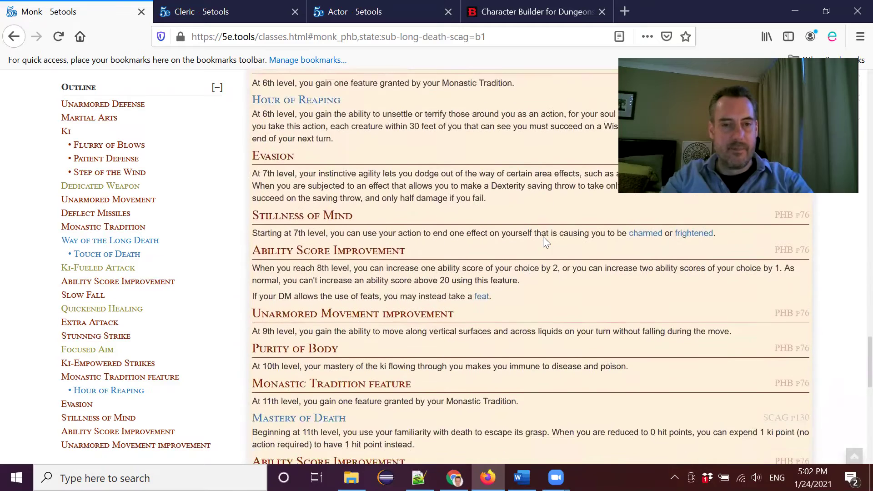
pyautogui.scroll(-4, 543, 236)
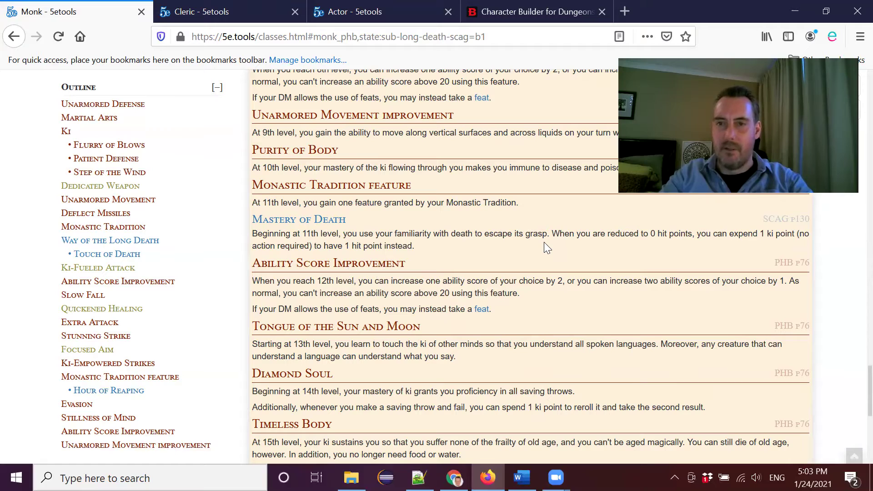
pyautogui.scroll(-4, 545, 243)
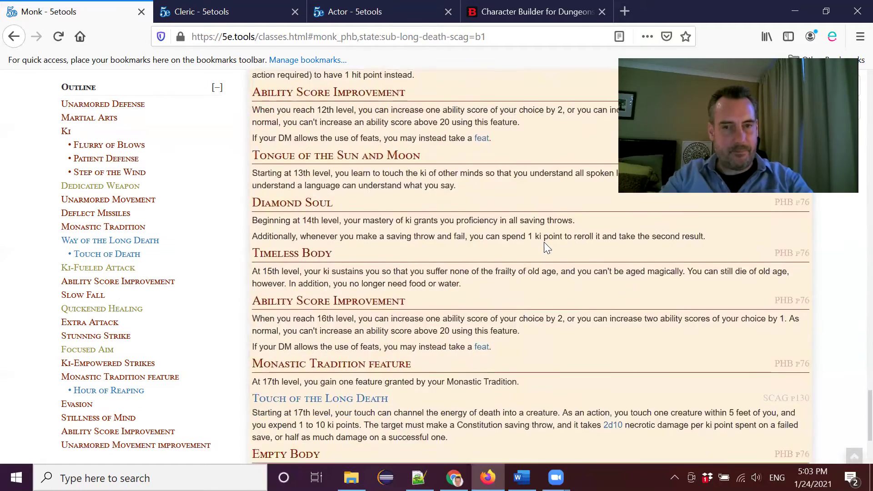
pyautogui.scroll(4, 544, 242)
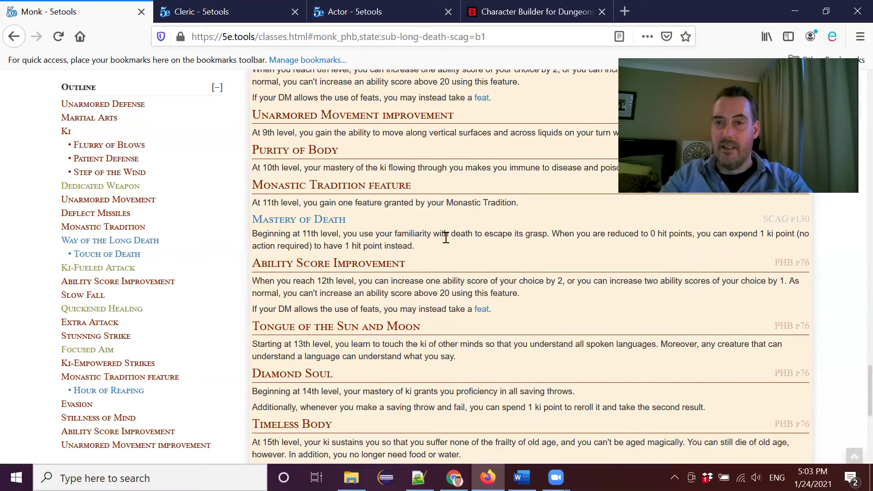
pyautogui.scroll(-5, 430, 234)
pyautogui.scroll(-2, 484, 283)
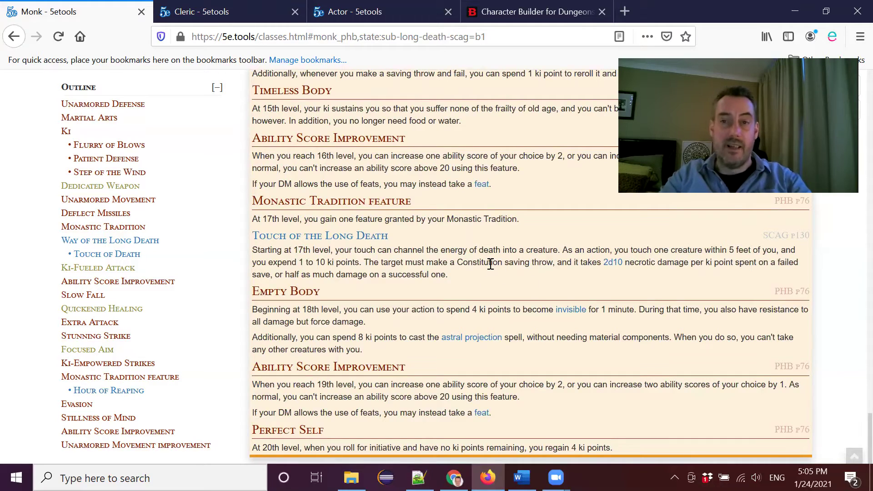
# Review the Monk class features again between the 3rd-level Way of the Long Death entry and the 11th-level Mastery of Death.
pyautogui.scroll(20, 490, 264)
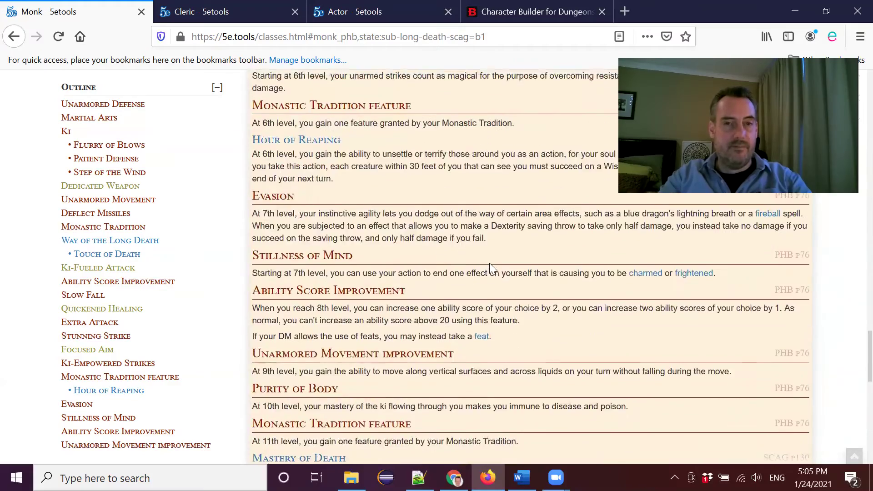
pyautogui.scroll(8, 490, 263)
pyautogui.scroll(-8, 490, 262)
pyautogui.scroll(-3, 494, 264)
pyautogui.scroll(2, 494, 259)
pyautogui.scroll(-2, 495, 258)
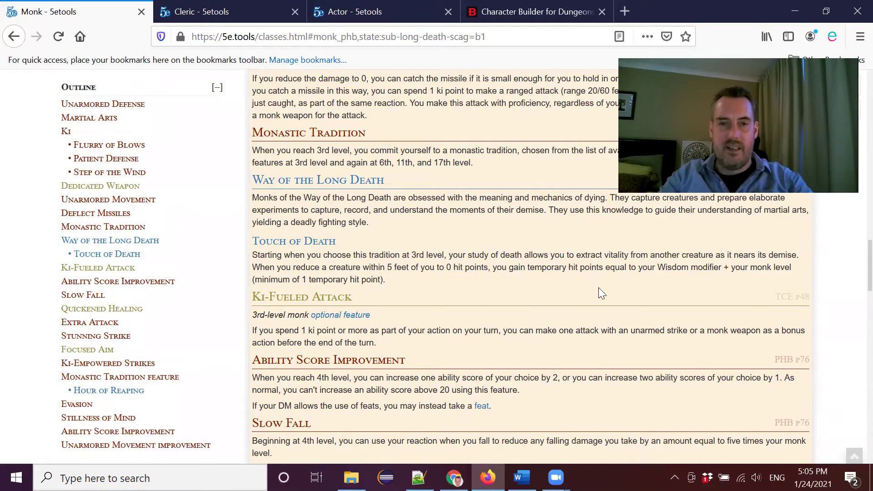
pyautogui.scroll(-10, 586, 268)
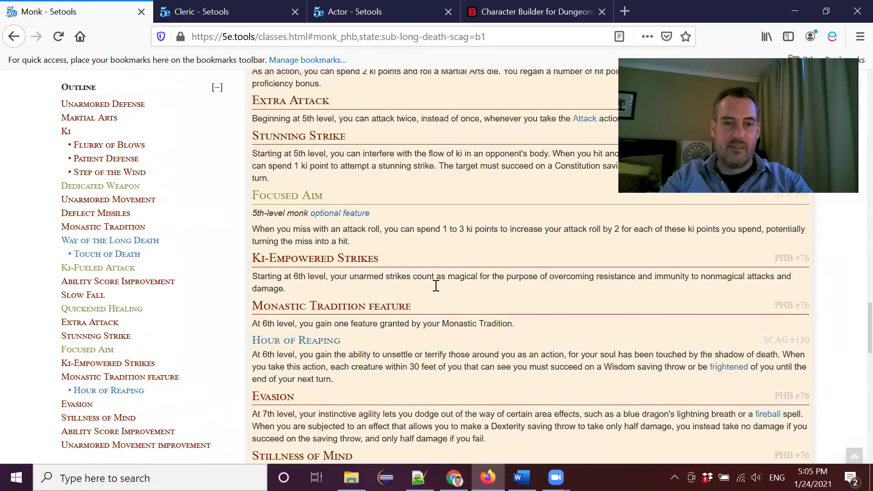
pyautogui.scroll(-7, 572, 284)
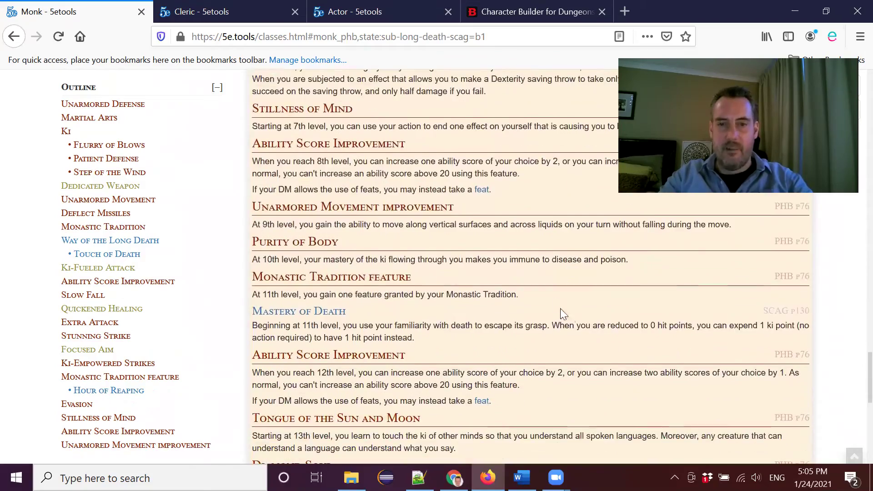
pyautogui.scroll(6, 547, 341)
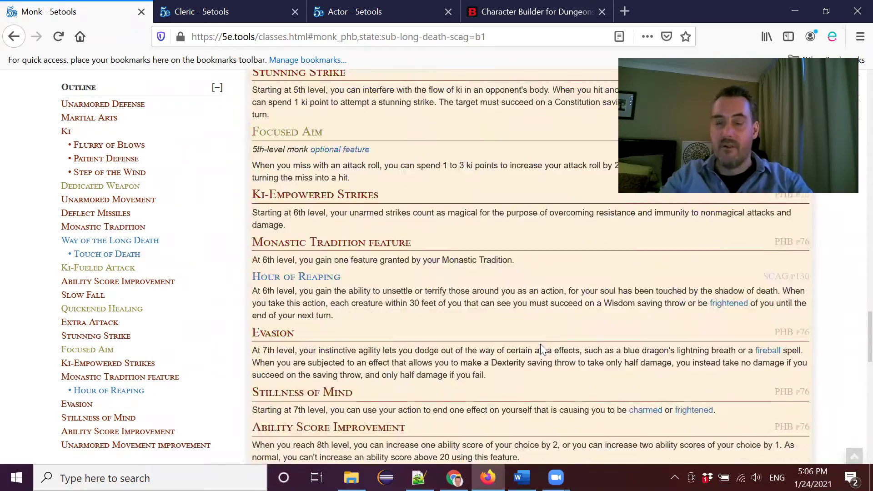
pyautogui.scroll(16, 548, 342)
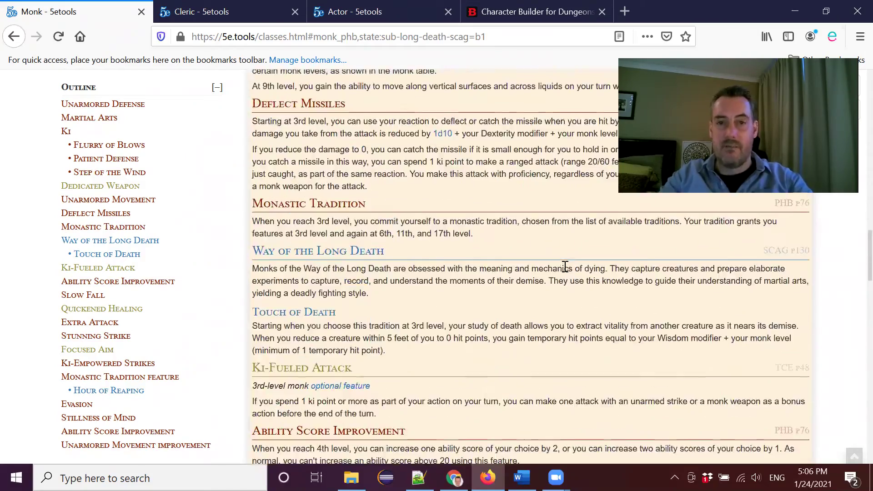
pyautogui.scroll(2, 557, 264)
pyautogui.scroll(-2, 556, 267)
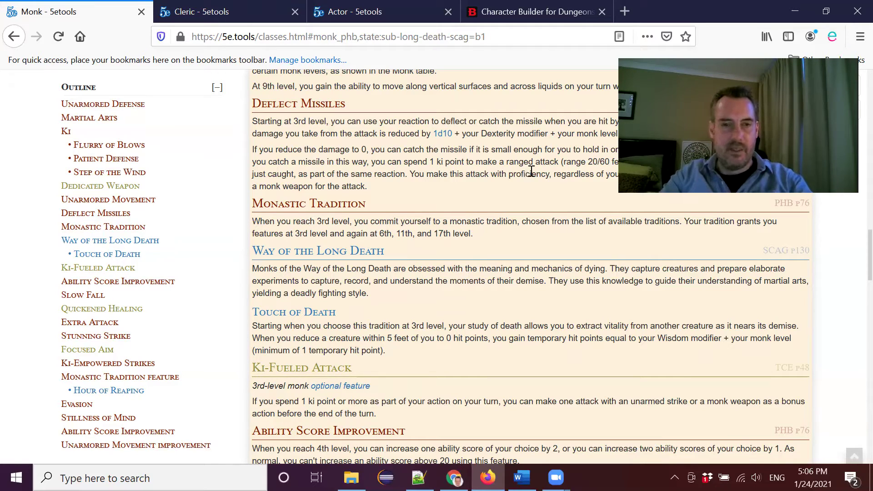
pyautogui.scroll(-15, 569, 228)
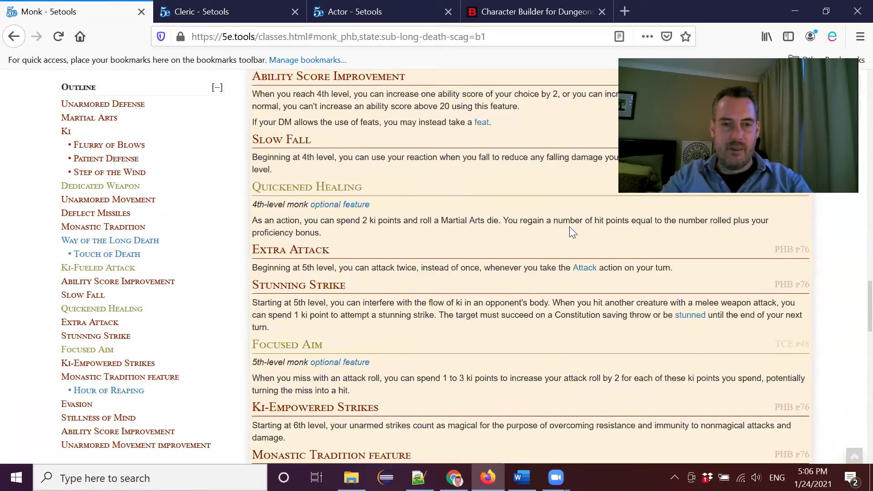
pyautogui.scroll(-6, 547, 180)
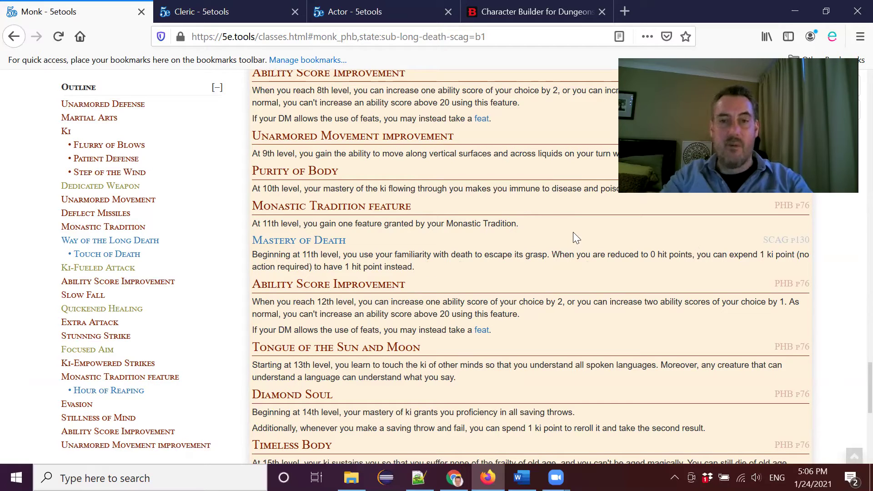
# Switch to the D&D Beyond character builder and examine the Darkvision trait of the Custom Lineage race.
pyautogui.click(586, 21)
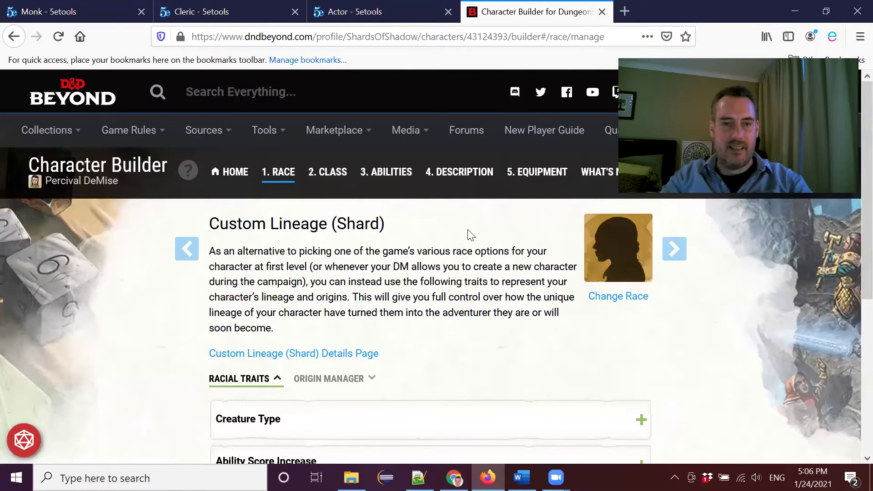
pyautogui.scroll(-2, 470, 235)
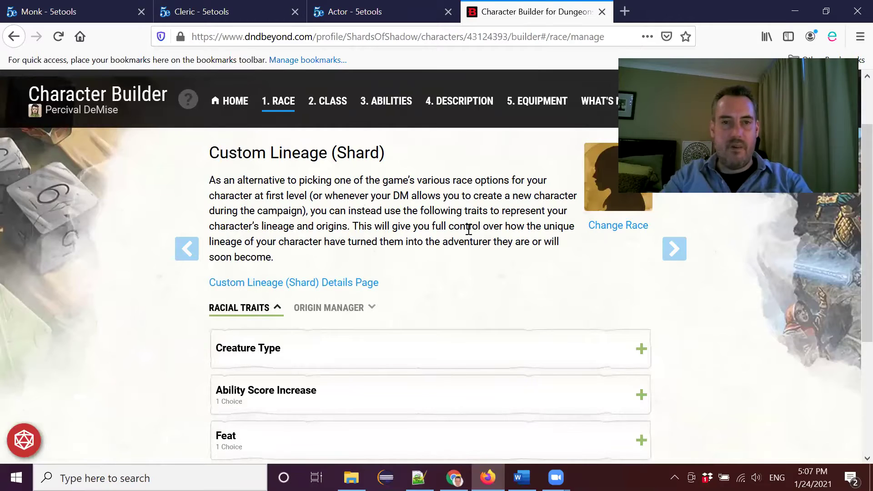
pyautogui.scroll(-4, 448, 222)
pyautogui.scroll(-1, 447, 227)
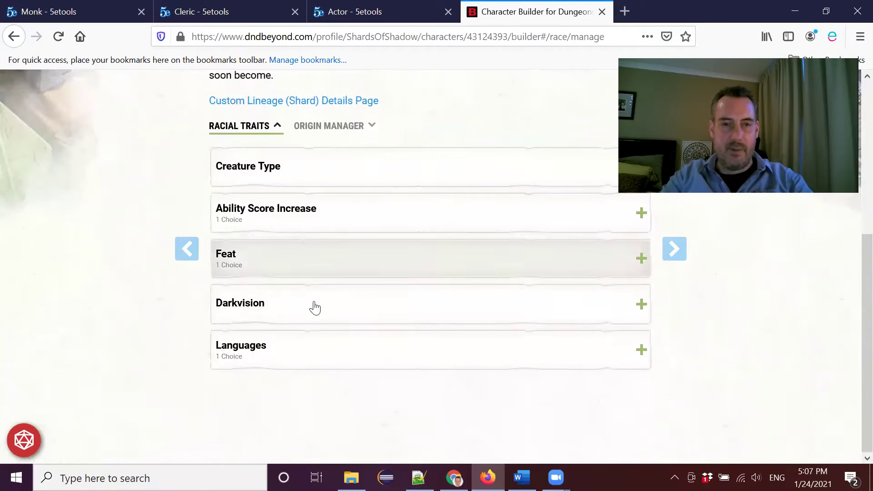
pyautogui.click(356, 302)
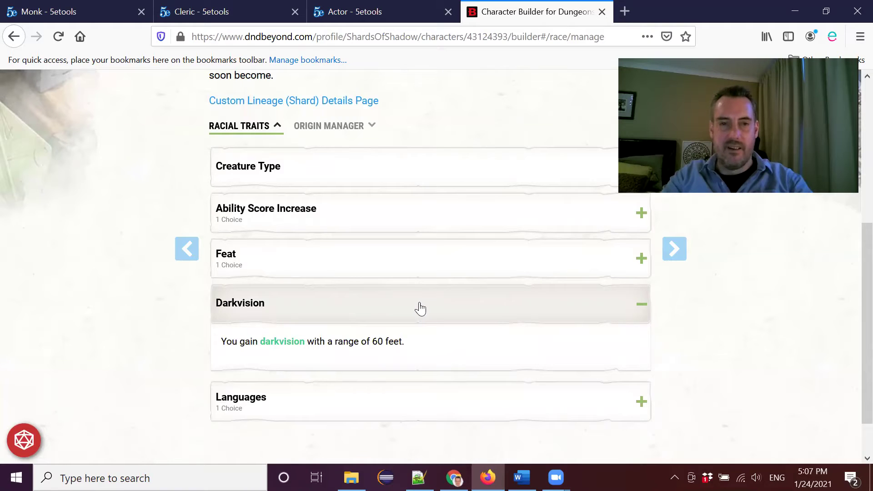
pyautogui.click(404, 309)
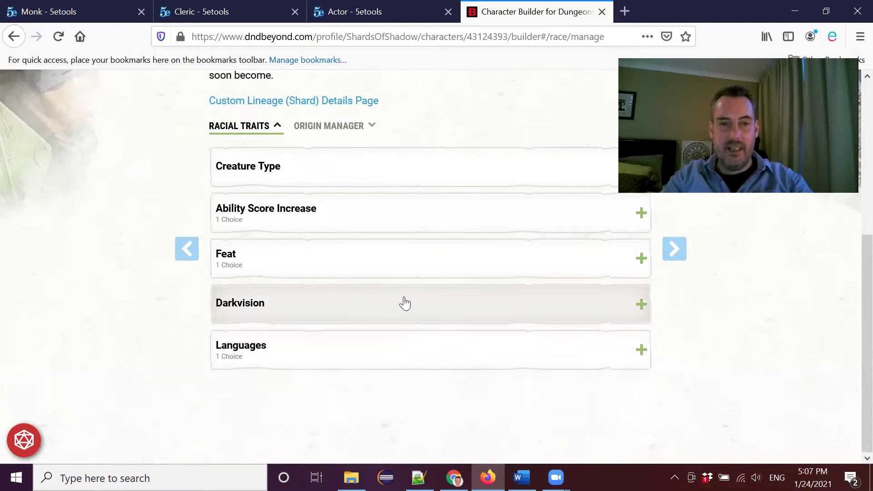
# Check the language choice and the selected feat among the Custom Lineage racial traits.
pyautogui.click(379, 352)
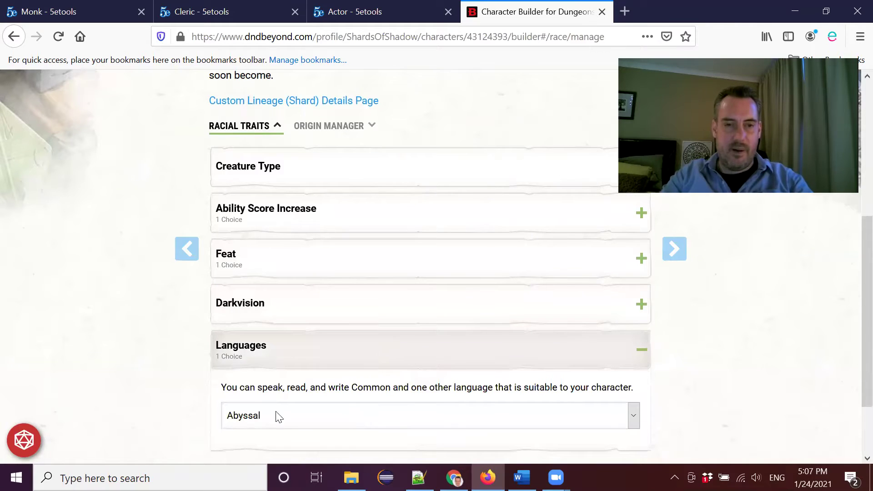
pyautogui.click(388, 351)
pyautogui.click(402, 250)
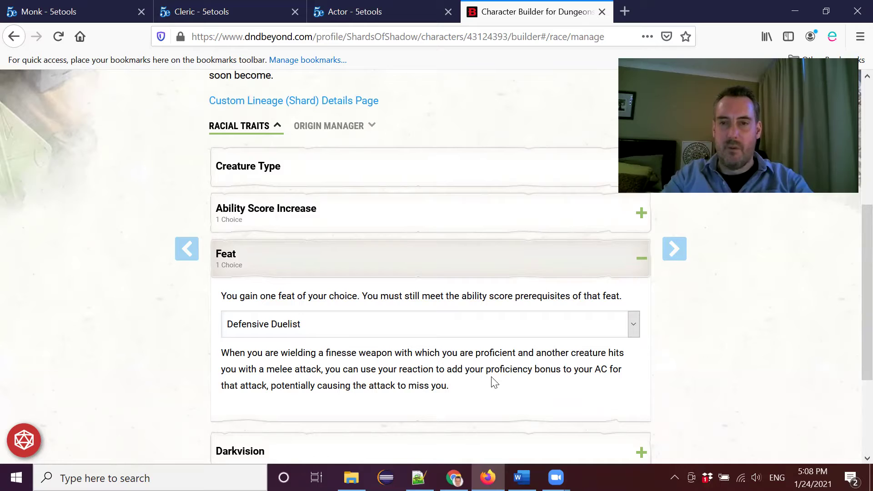
# Open the character's class section and show the class features of the Death Domain Cleric.
pyautogui.scroll(5, 496, 373)
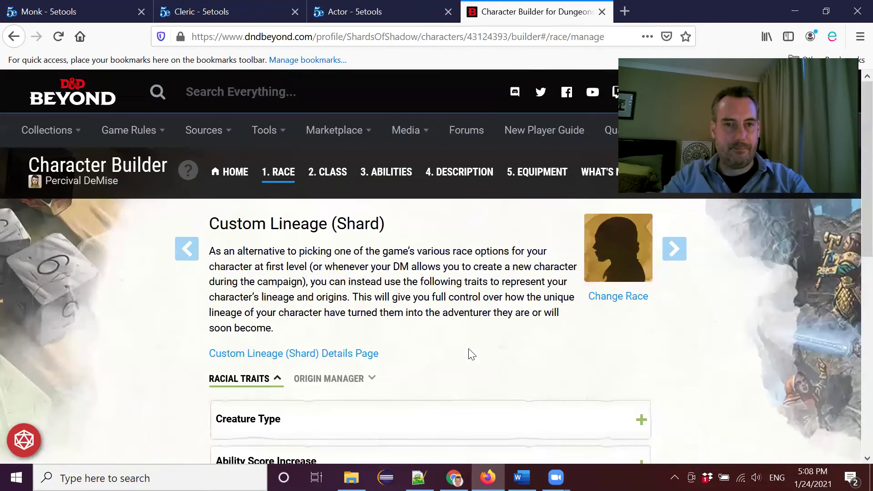
pyautogui.click(333, 173)
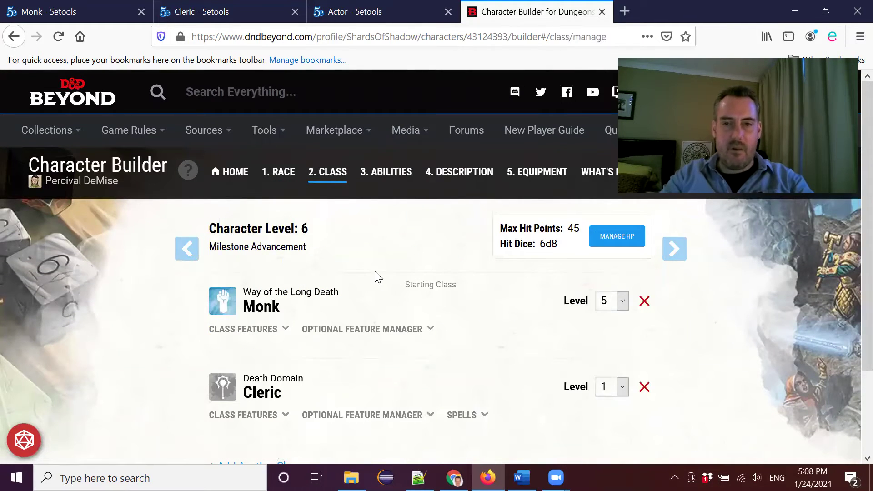
pyautogui.scroll(-3, 515, 260)
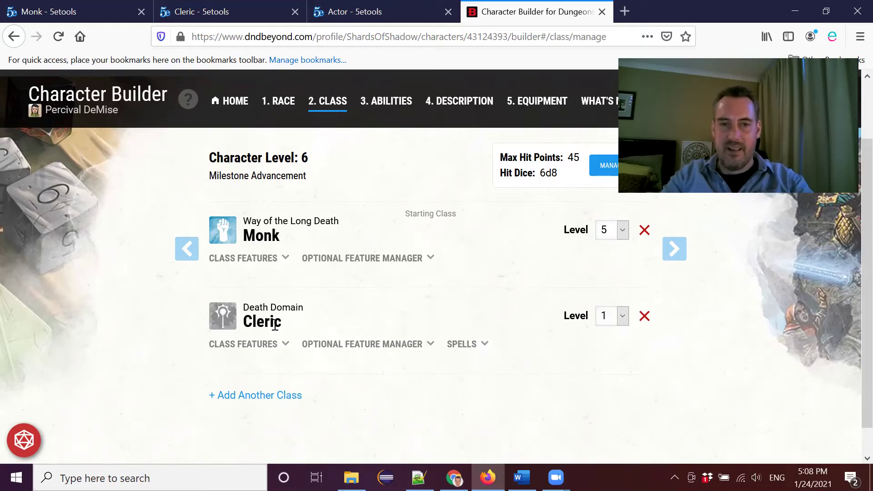
pyautogui.click(251, 354)
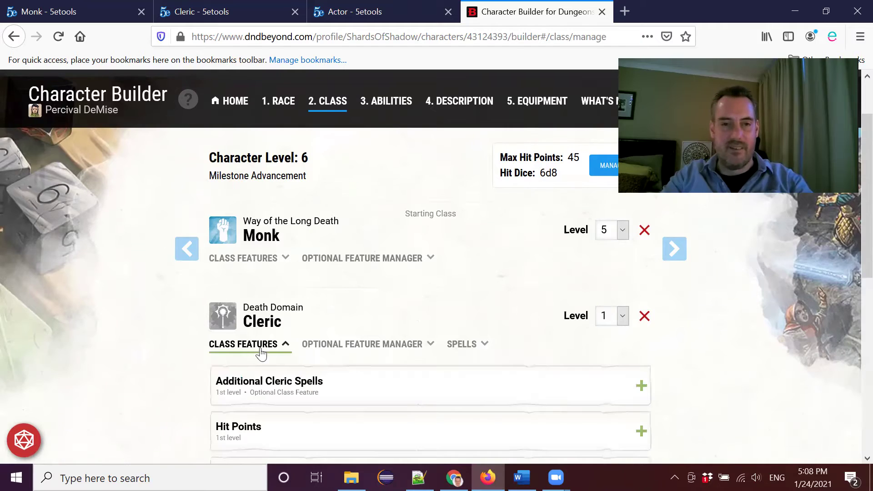
pyautogui.scroll(-3, 391, 254)
pyautogui.scroll(-2, 364, 236)
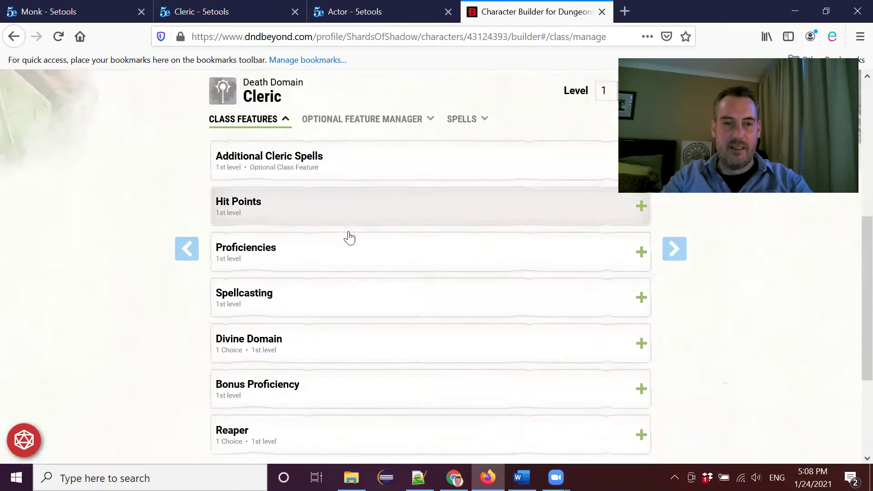
# Expand and read the Cleric's Proficiencies and Bonus Proficiency features.
pyautogui.click(347, 236)
pyautogui.scroll(-2, 304, 291)
pyautogui.click(264, 313)
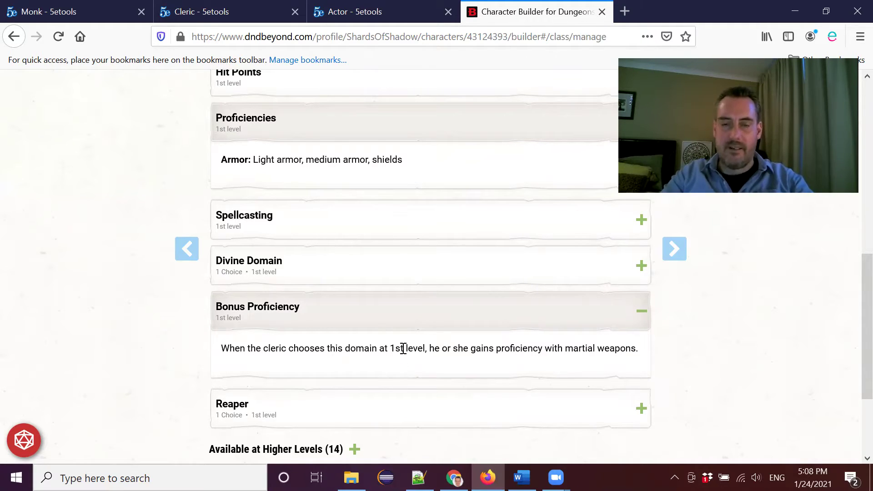
pyautogui.scroll(6, 403, 348)
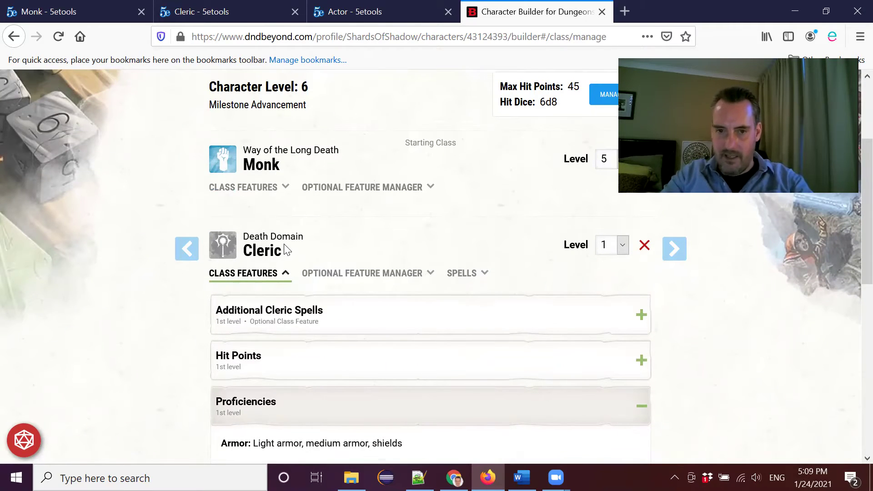
pyautogui.scroll(-6, 284, 250)
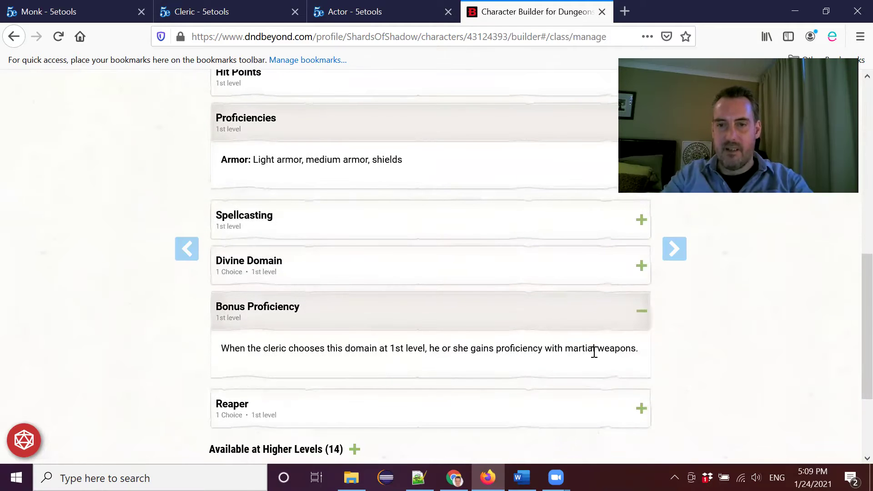
pyautogui.scroll(-2, 378, 341)
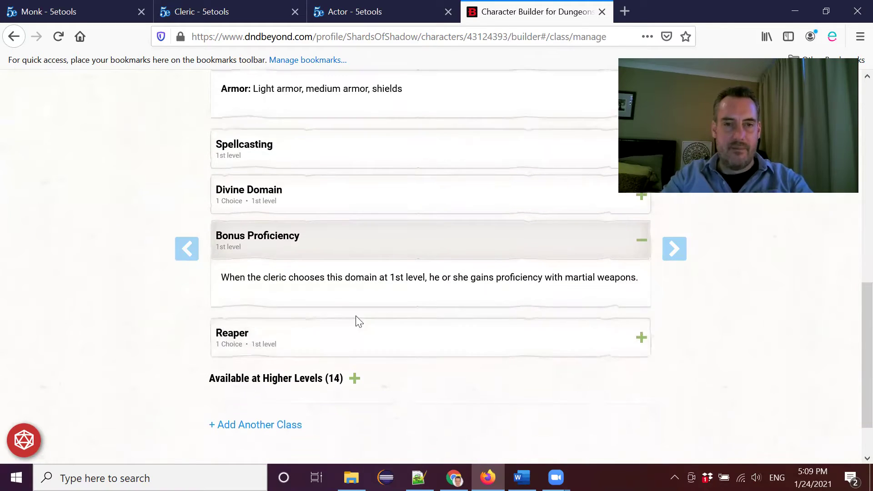
# Expand and read the Cleric's Reaper and Divine Domain features, including the chosen necromancy cantrip.
pyautogui.click(323, 353)
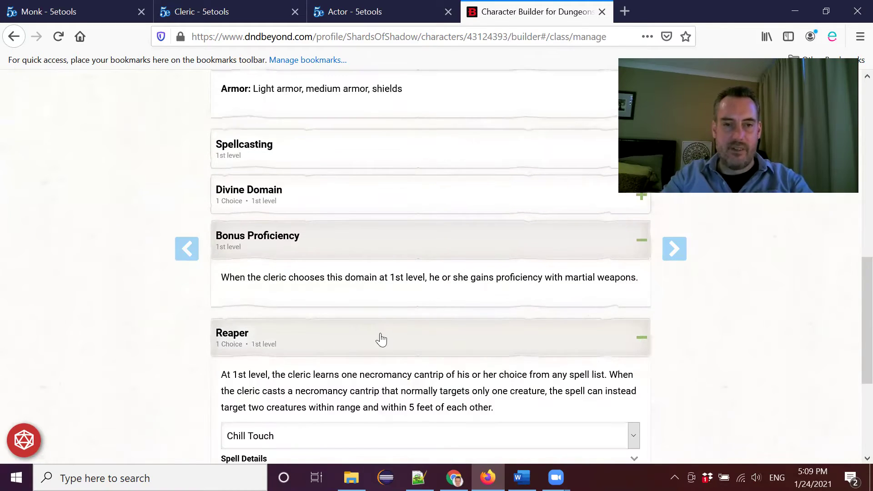
pyautogui.click(354, 209)
pyautogui.scroll(-7, 417, 383)
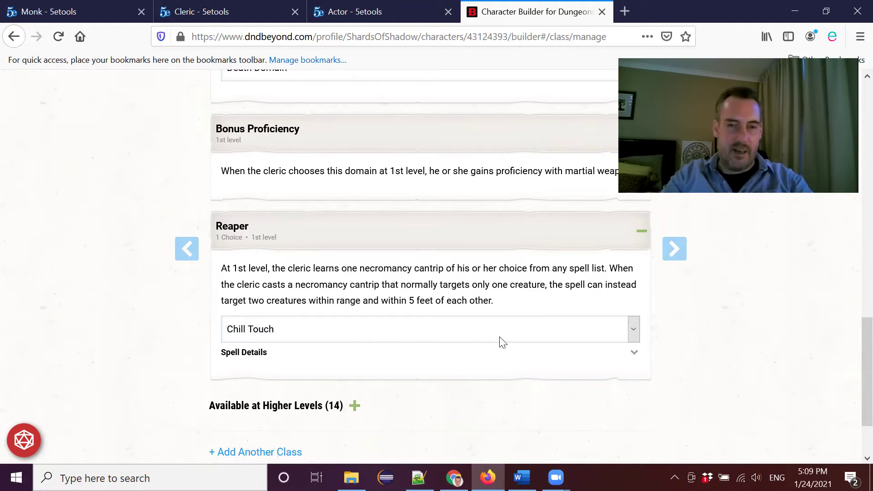
pyautogui.click(576, 336)
# Show the Death Domain Cleric's spells and review the prepared cantrips and 1st-level spells.
pyautogui.click(460, 241)
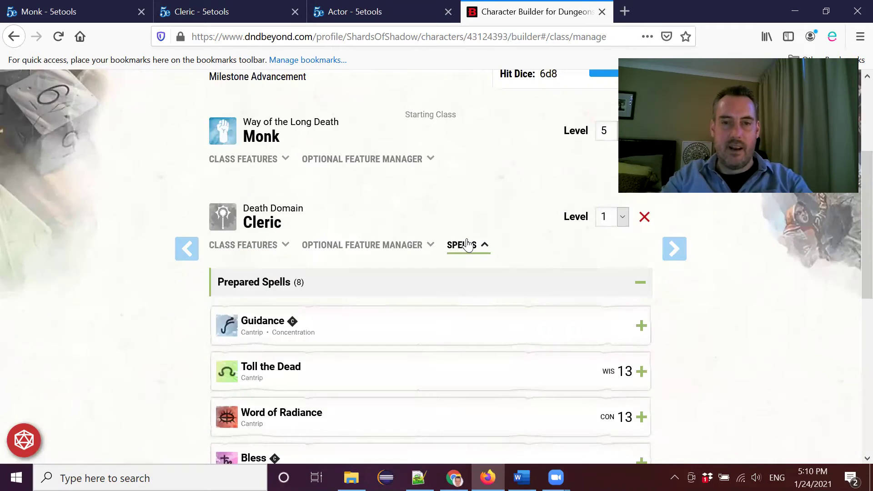
pyautogui.scroll(-3, 409, 246)
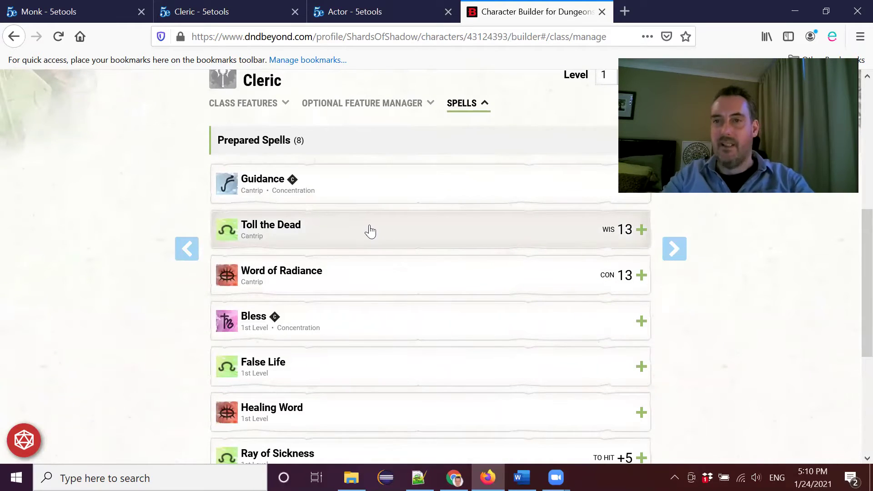
pyautogui.scroll(2, 370, 231)
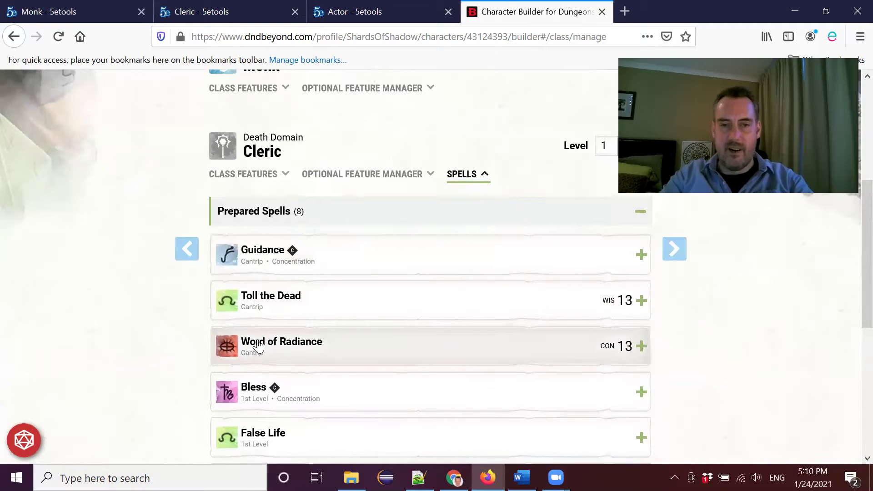
pyautogui.scroll(-3, 334, 342)
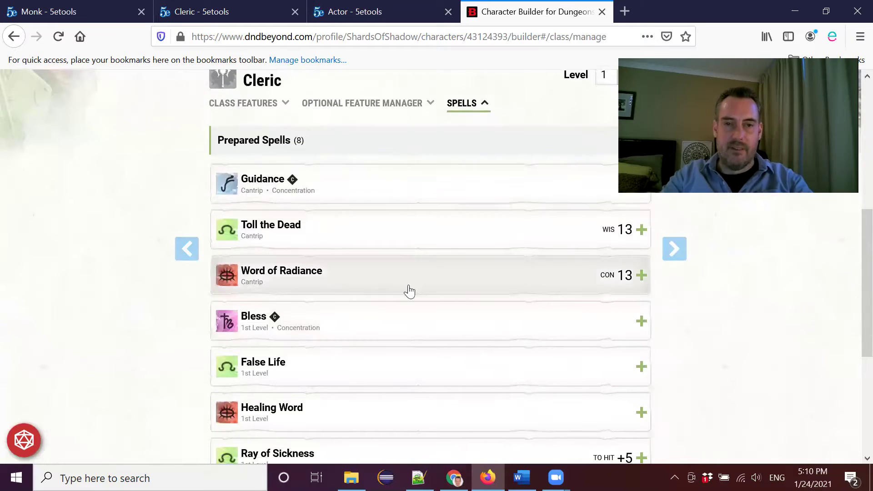
pyautogui.scroll(-6, 342, 288)
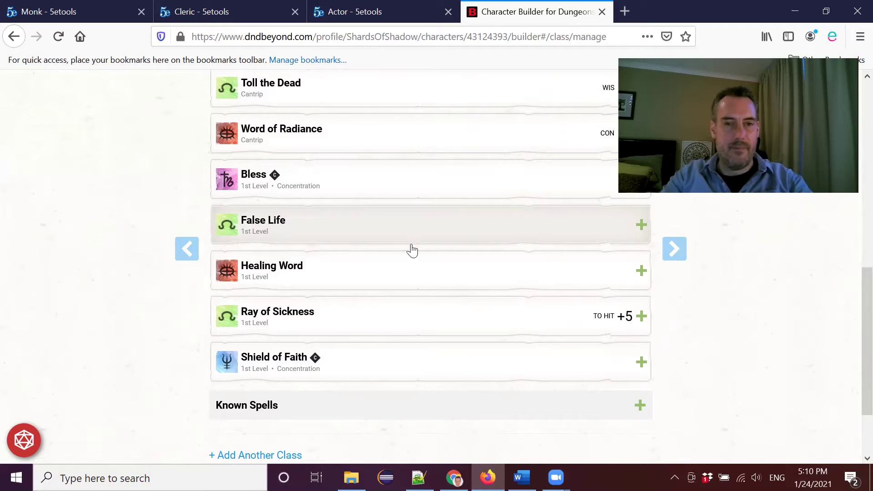
# Expand the Ray of Sickness spell and read its range, save and damage details.
pyautogui.click(279, 317)
pyautogui.scroll(-4, 289, 306)
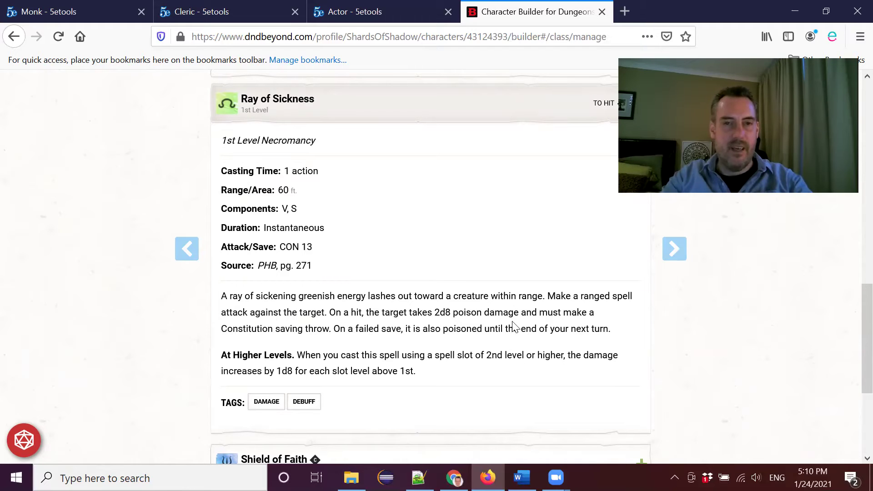
pyautogui.scroll(2, 478, 327)
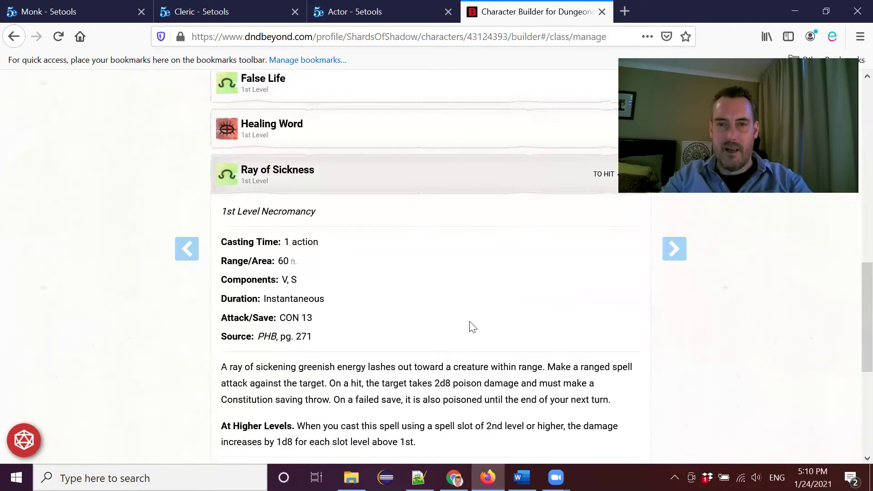
pyautogui.click(400, 252)
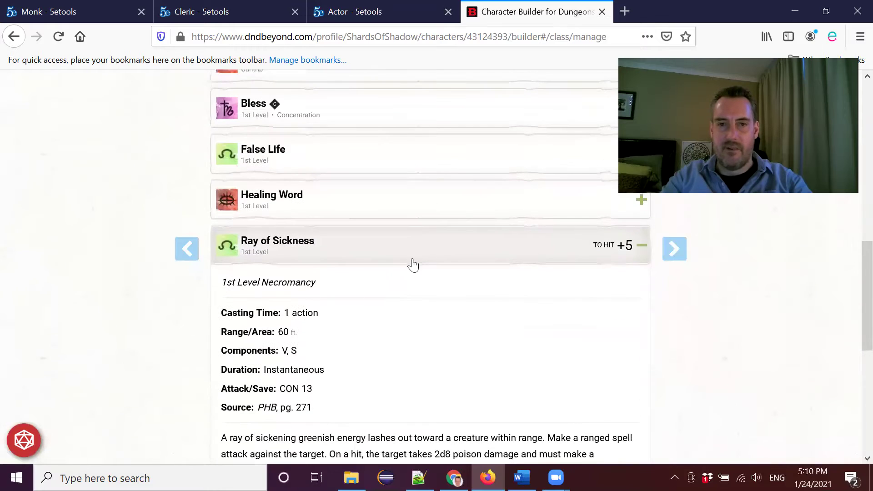
# Show the Way of the Long Death Monk's class features and look through the list of features by level.
pyautogui.scroll(12, 415, 300)
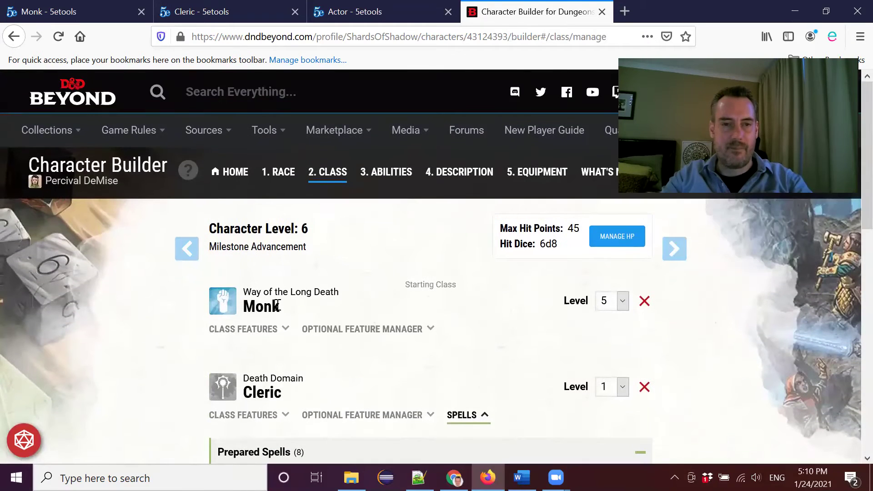
pyautogui.click(250, 330)
pyautogui.scroll(-1, 360, 236)
pyautogui.scroll(-4, 361, 218)
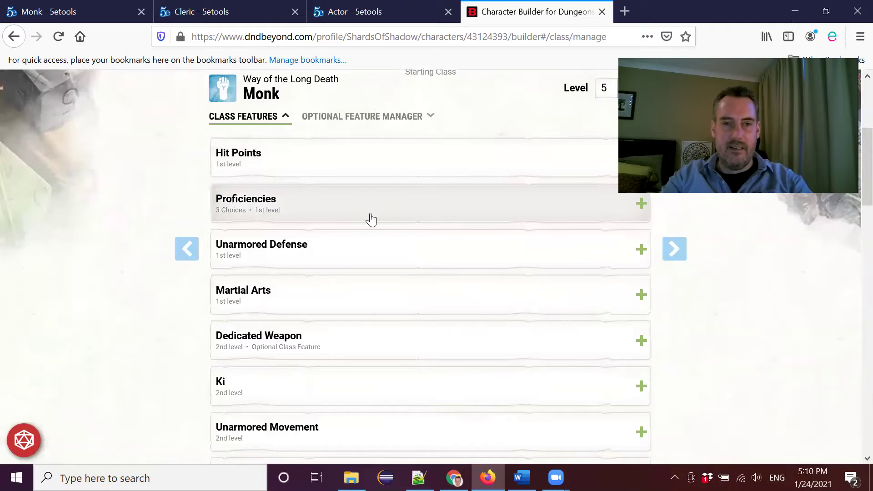
pyautogui.scroll(-2, 391, 184)
pyautogui.scroll(-6, 392, 181)
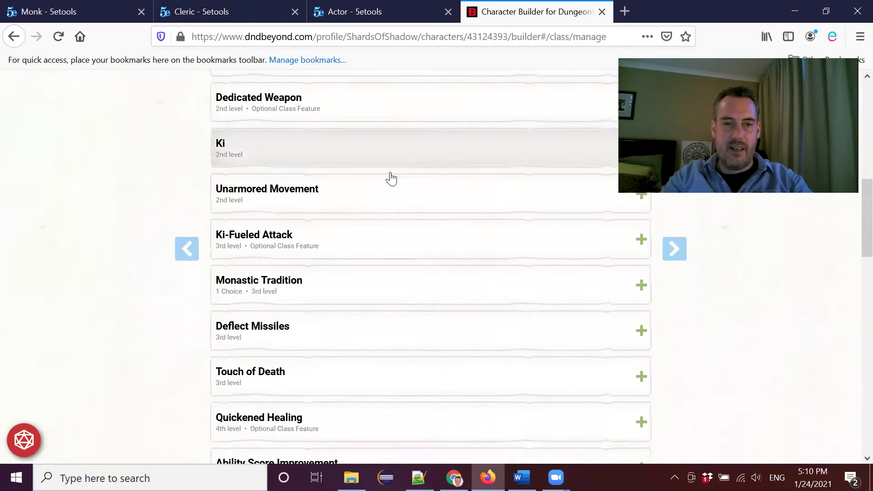
pyautogui.scroll(-2, 355, 285)
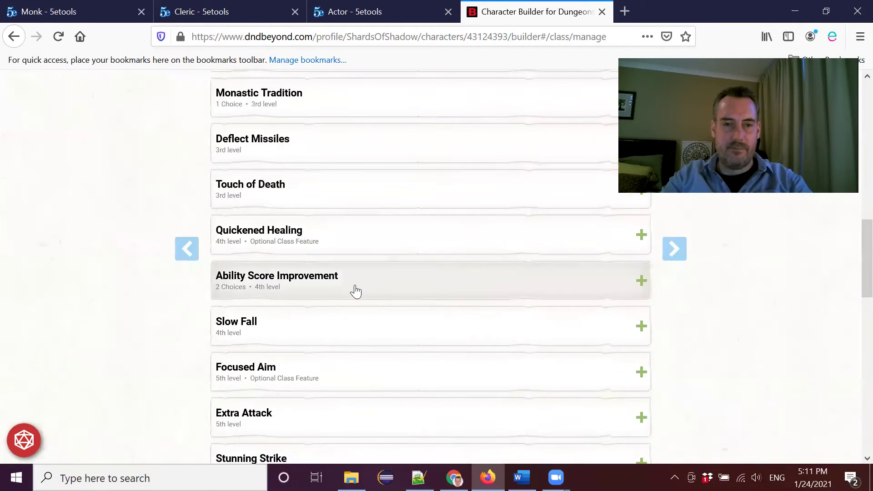
pyautogui.scroll(5, 356, 286)
pyautogui.scroll(5, 356, 286)
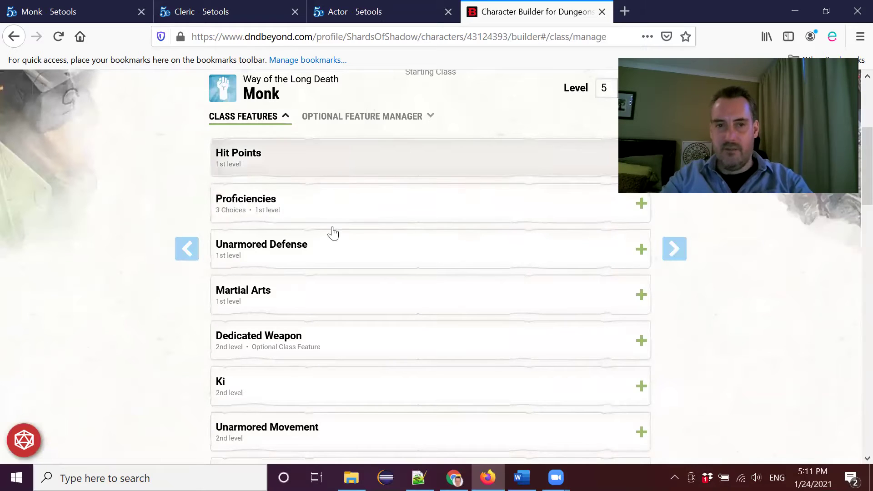
pyautogui.scroll(-8, 348, 312)
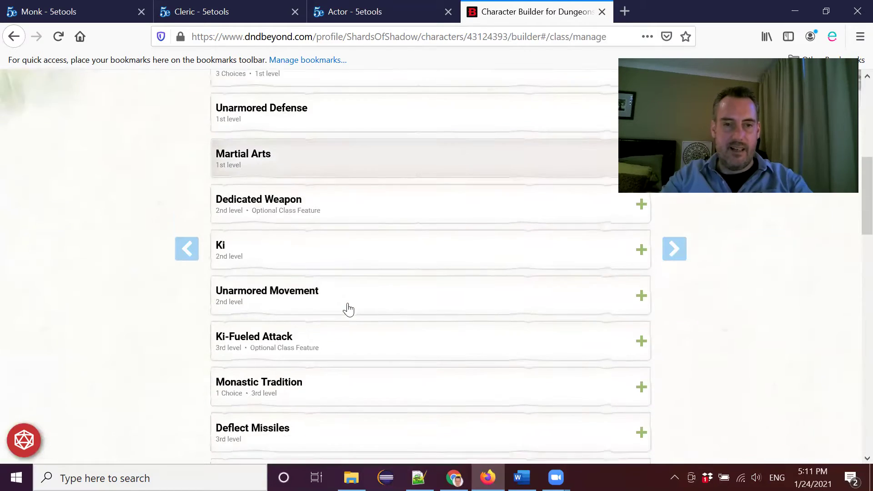
pyautogui.scroll(-2, 345, 318)
# Expand the Monk's 4th-level Ability Score Improvement and examine the selected feat, its benefits and the available feat options.
pyautogui.click(351, 285)
pyautogui.scroll(-4, 355, 278)
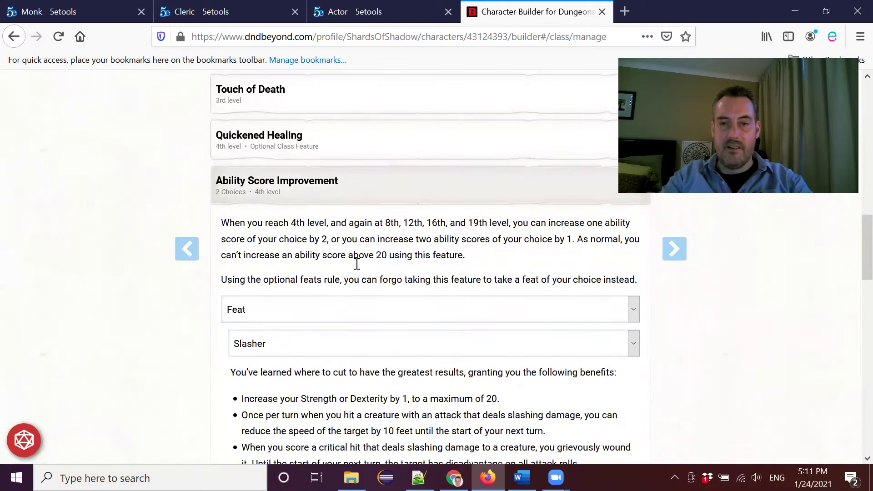
pyautogui.scroll(-2, 456, 306)
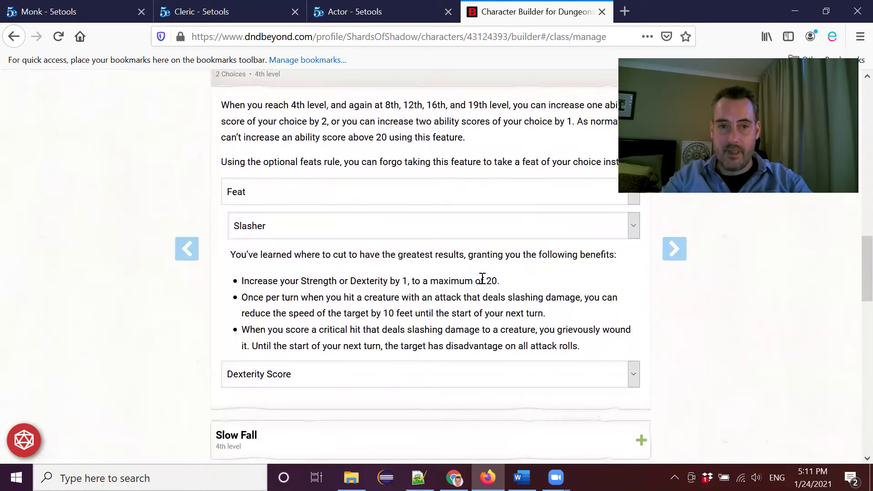
pyautogui.click(633, 227)
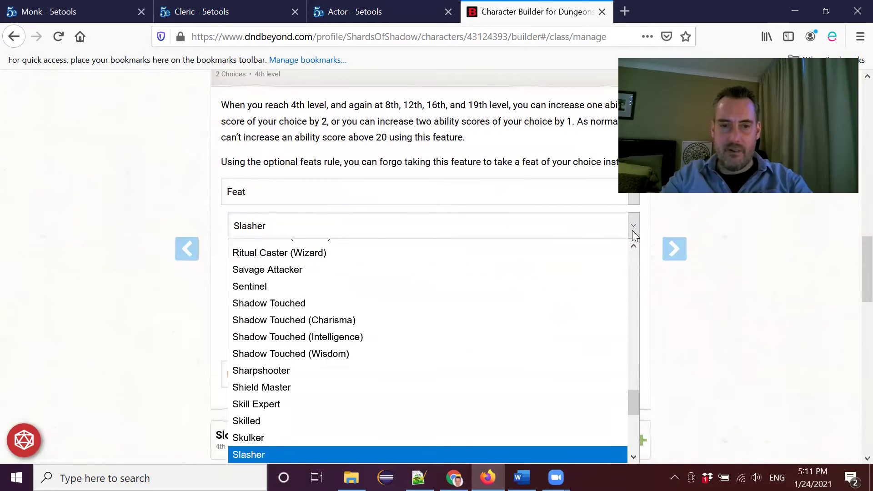
pyautogui.click(632, 230)
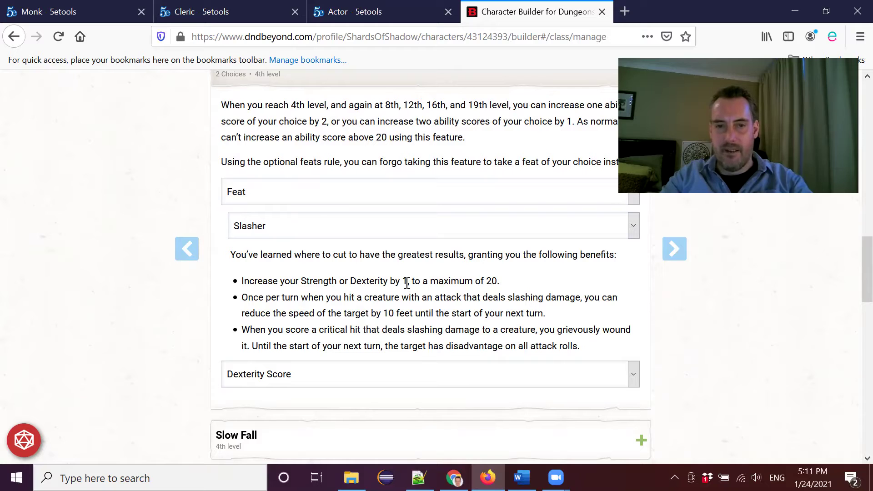
pyautogui.scroll(-2, 274, 337)
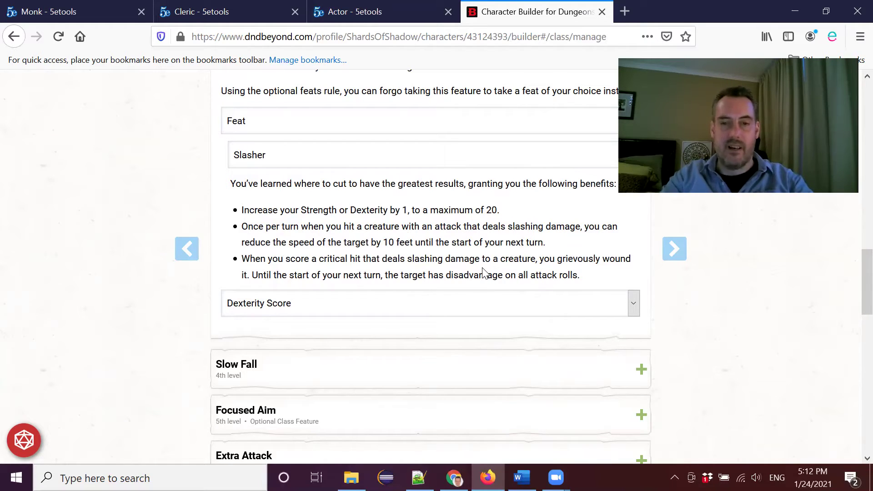
# Go to the character's ability scores and review the point-buy values and score calculations.
pyautogui.scroll(10, 483, 273)
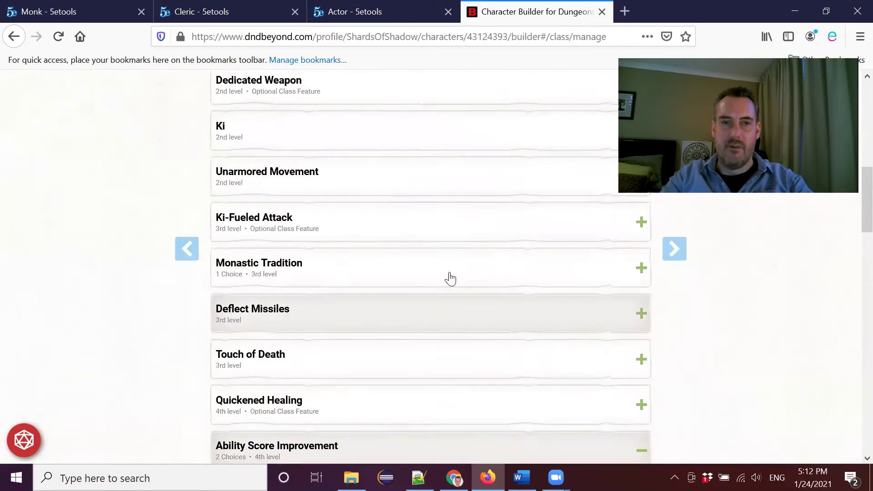
pyautogui.scroll(10, 450, 279)
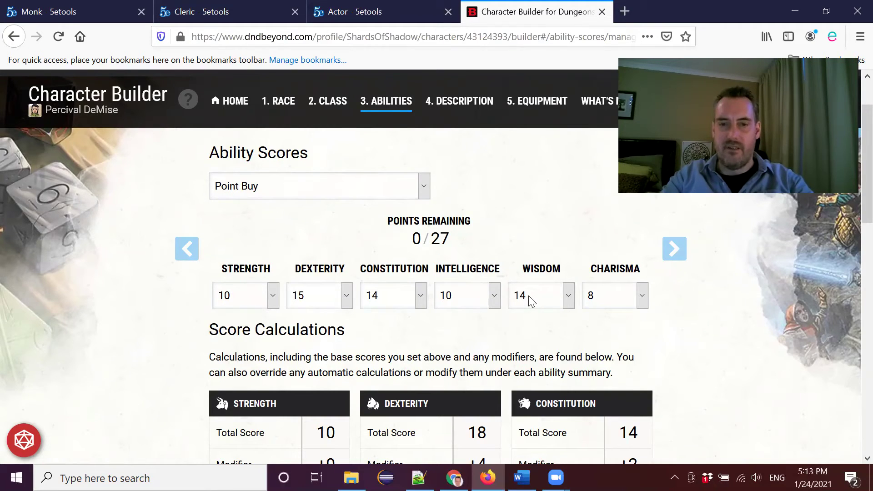
pyautogui.scroll(-5, 532, 301)
pyautogui.scroll(5, 512, 314)
# Open the character's description section and check the background with its skill, tool and language proficiencies.
pyautogui.click(459, 101)
pyautogui.scroll(3, 455, 301)
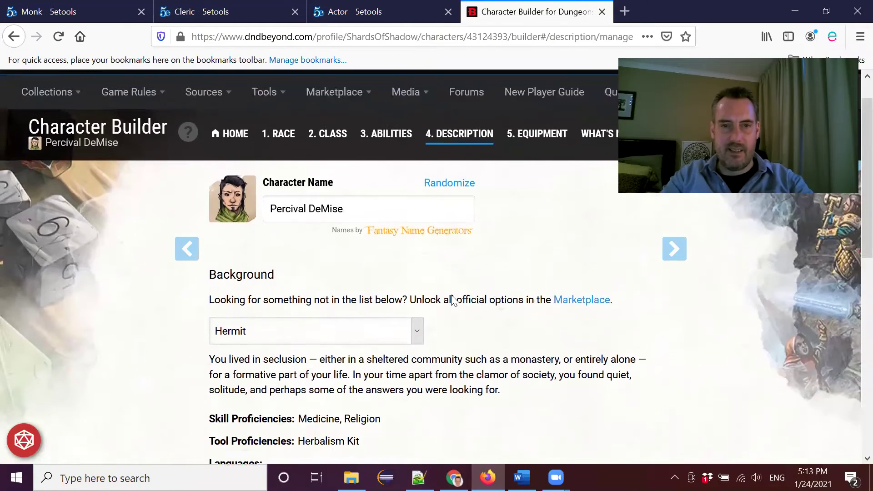
pyautogui.scroll(-5, 482, 284)
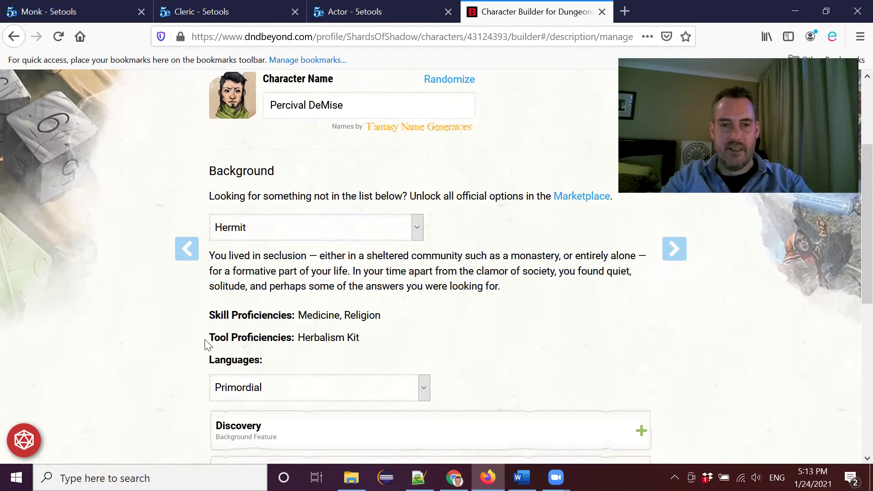
pyautogui.scroll(5, 485, 330)
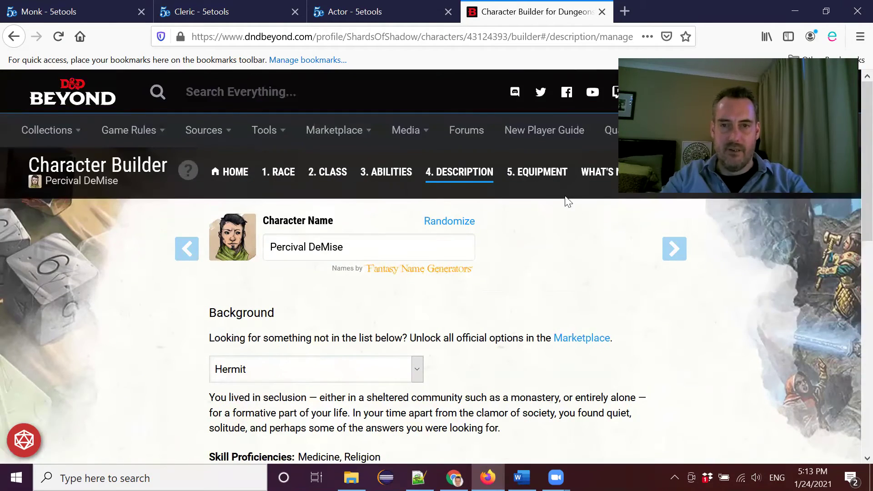
# Open the builder's equipment section and check the character's active items.
pyautogui.click(544, 179)
pyautogui.scroll(-3, 491, 229)
pyautogui.scroll(-3, 511, 225)
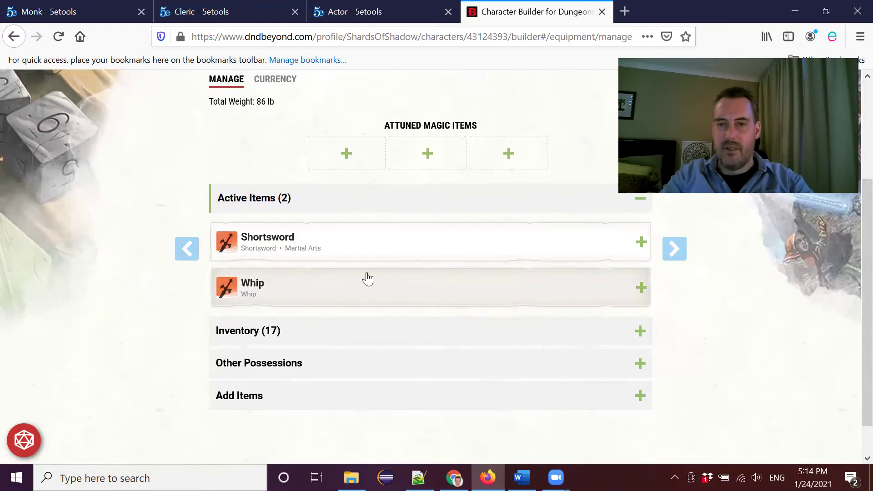
pyautogui.scroll(3, 521, 303)
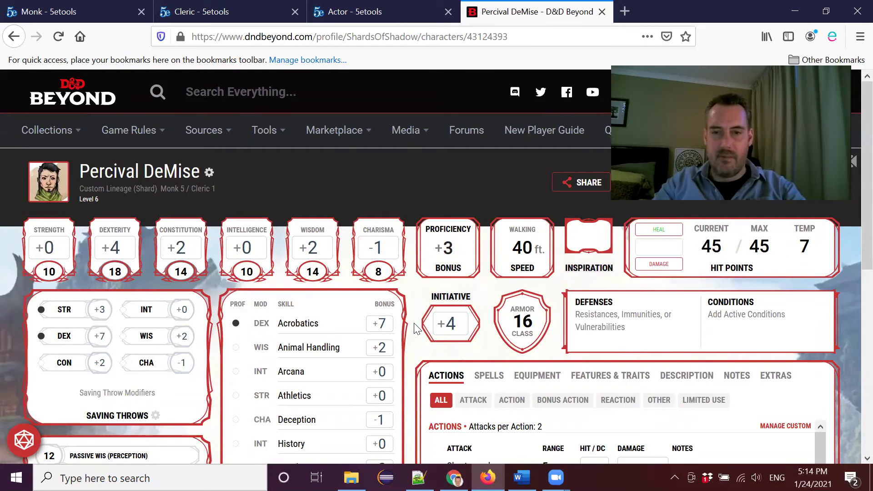
# Show the equipment on the character sheet and look through the inventory from the magic items to the adventuring gear.
pyautogui.click(530, 375)
pyautogui.scroll(-3, 655, 369)
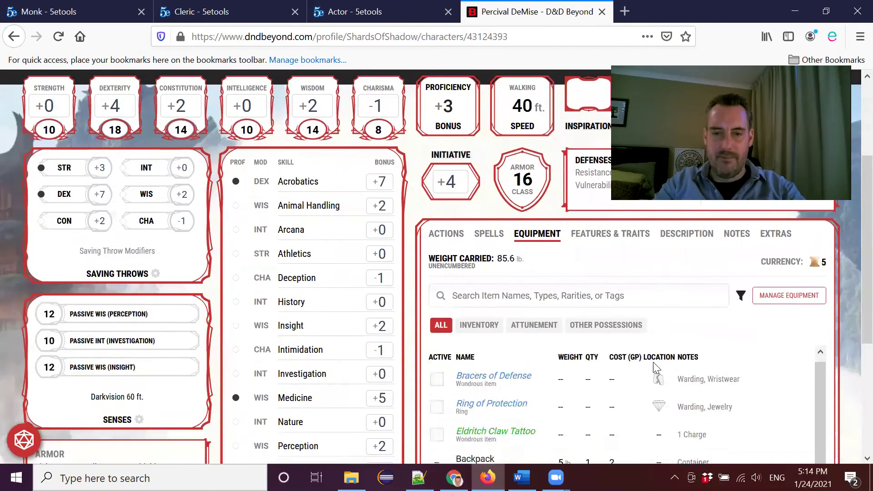
pyautogui.scroll(-3, 654, 368)
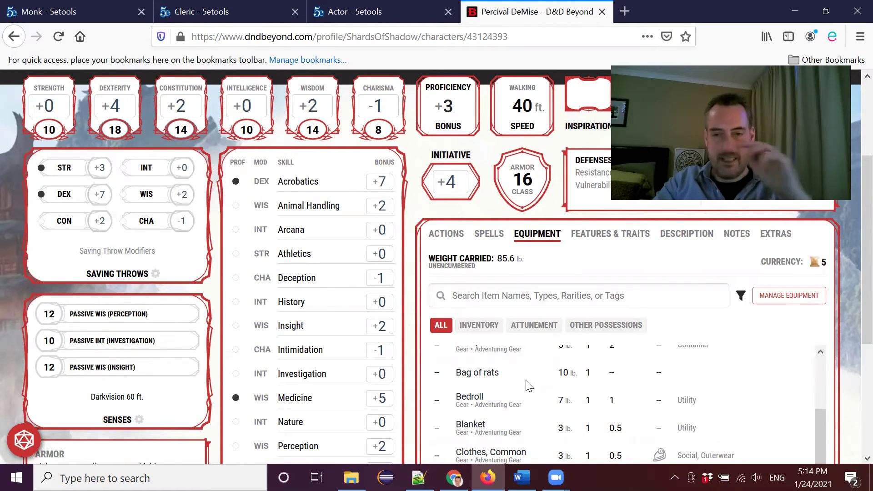
pyautogui.scroll(3, 529, 386)
pyautogui.scroll(3, 576, 375)
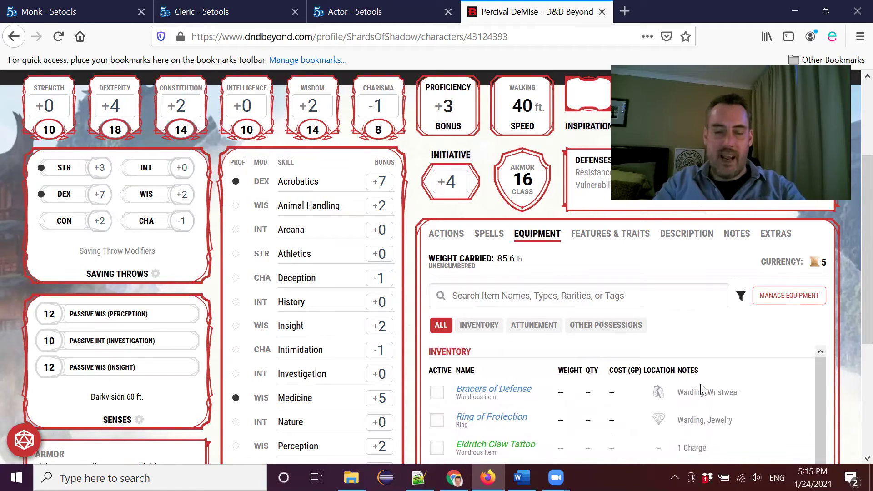
pyautogui.scroll(-5, 600, 362)
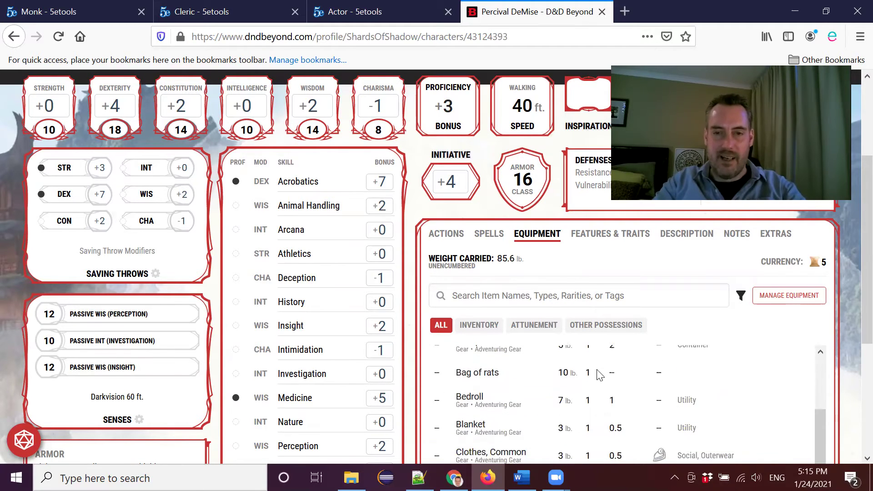
pyautogui.scroll(2, 722, 400)
pyautogui.scroll(-2, 853, 371)
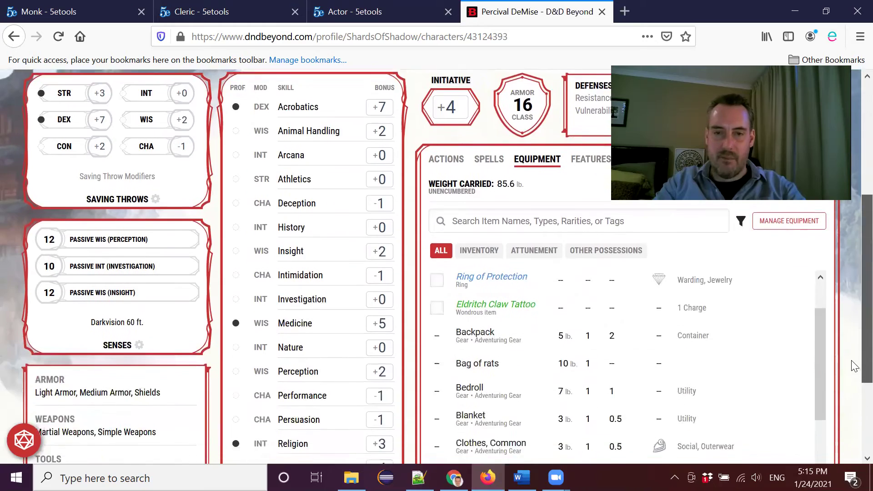
# Show the actions on the character sheet and examine the whip attack's reach, hit bonus and damage.
pyautogui.scroll(-4, 854, 371)
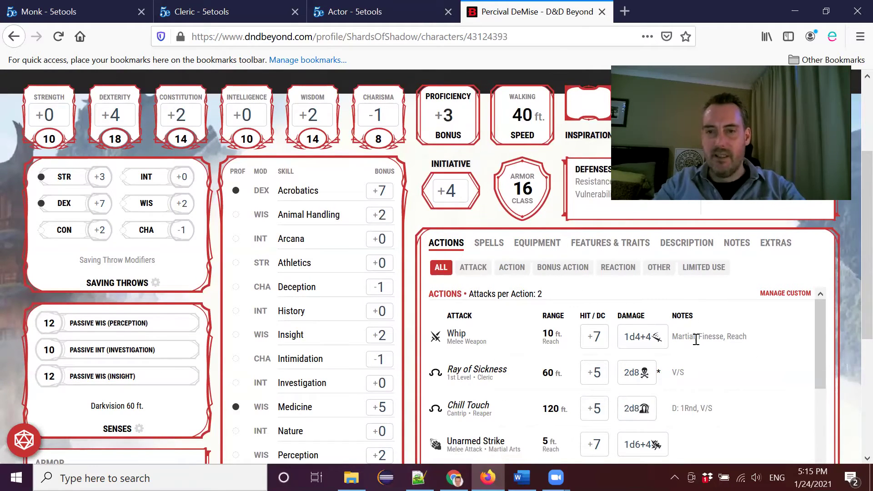
pyautogui.moveTo(641, 344)
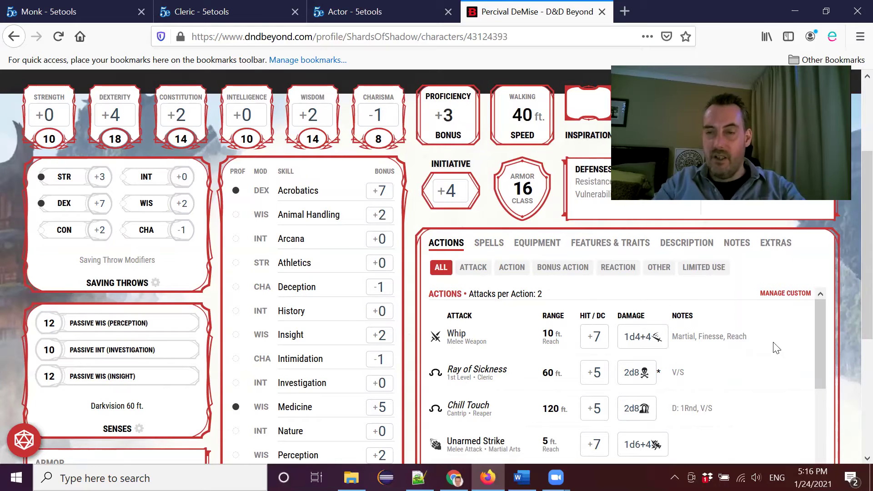
# Look through the sheet's actions from the weapon and spell attacks to the bonus actions, including Flurry of Blows, Patient Defense and Step of the Wind.
pyautogui.scroll(-3, 852, 296)
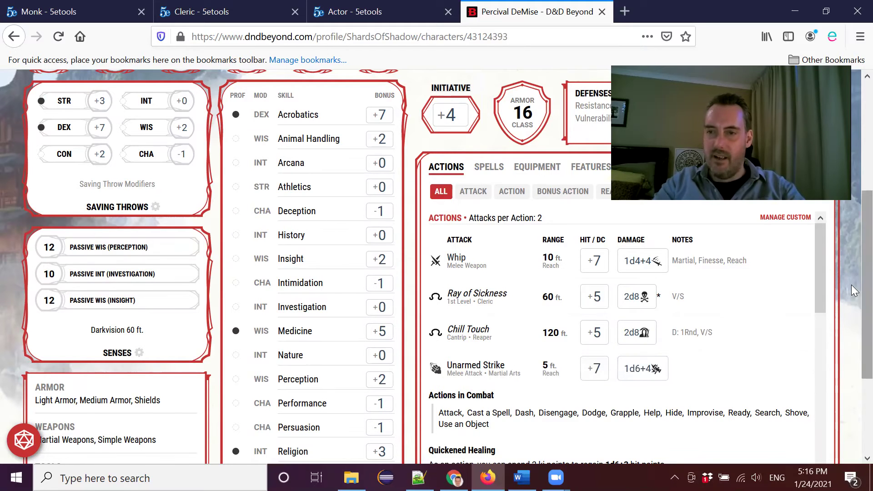
pyautogui.moveTo(866, 318); pyautogui.dragTo(854, 383)
pyautogui.scroll(-5, 836, 237)
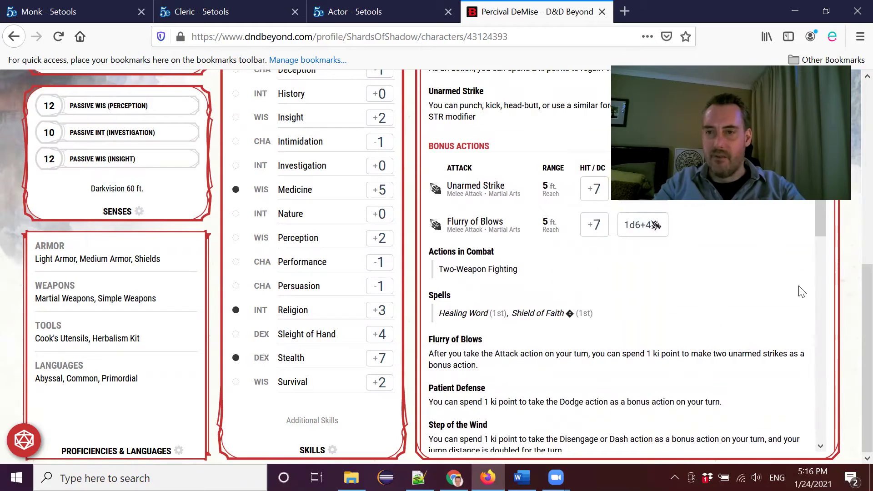
pyautogui.moveTo(867, 291); pyautogui.dragTo(851, 161)
pyautogui.scroll(1, 851, 157)
pyautogui.scroll(-2, 846, 228)
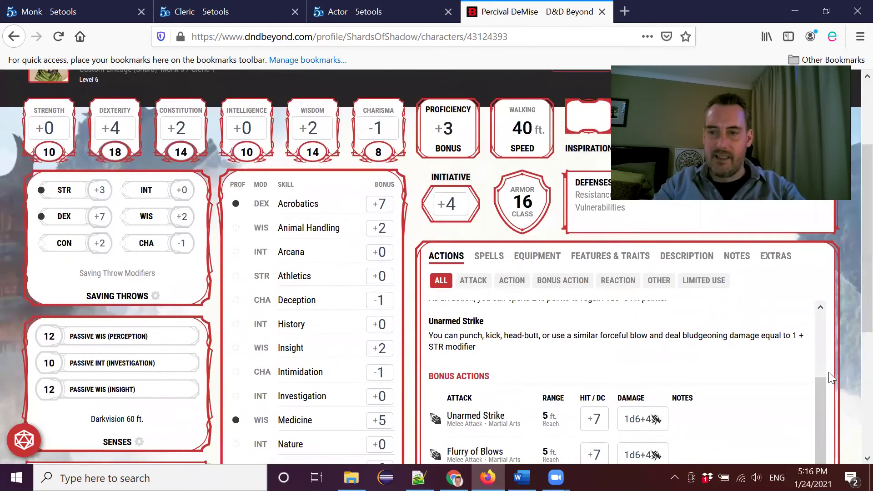
pyautogui.scroll(5, 824, 344)
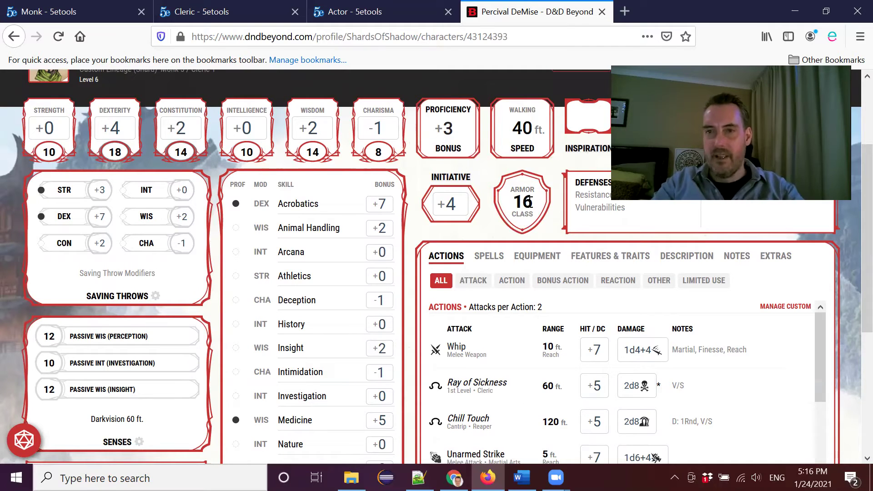
# Review the armor class and hit points on the character sheet together with the attack list and Quickened Healing.
pyautogui.scroll(2, 529, 203)
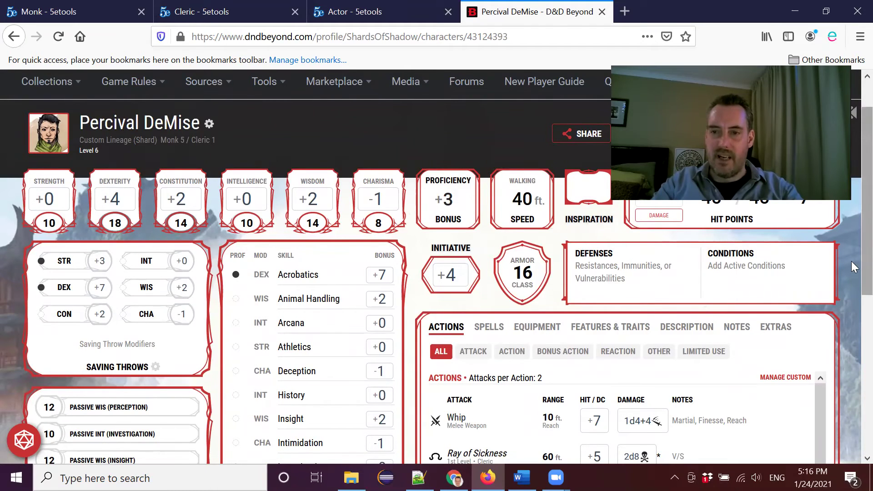
pyautogui.scroll(-7, 851, 270)
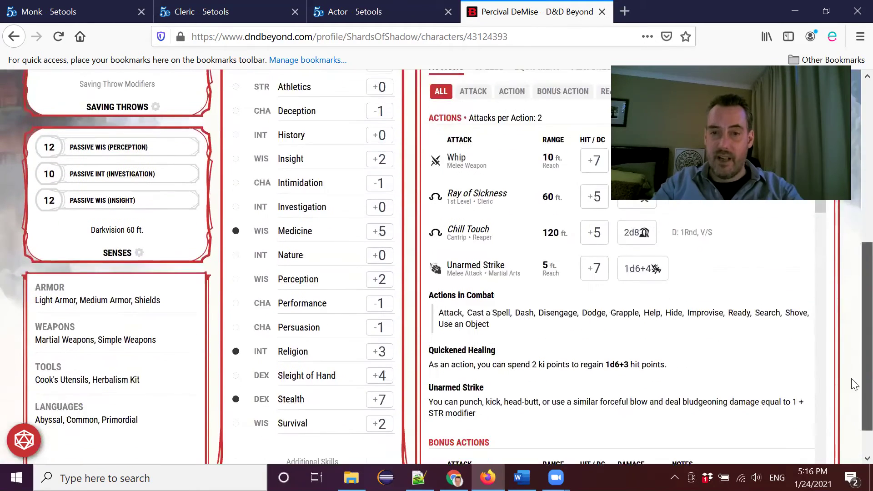
pyautogui.scroll(1, 855, 381)
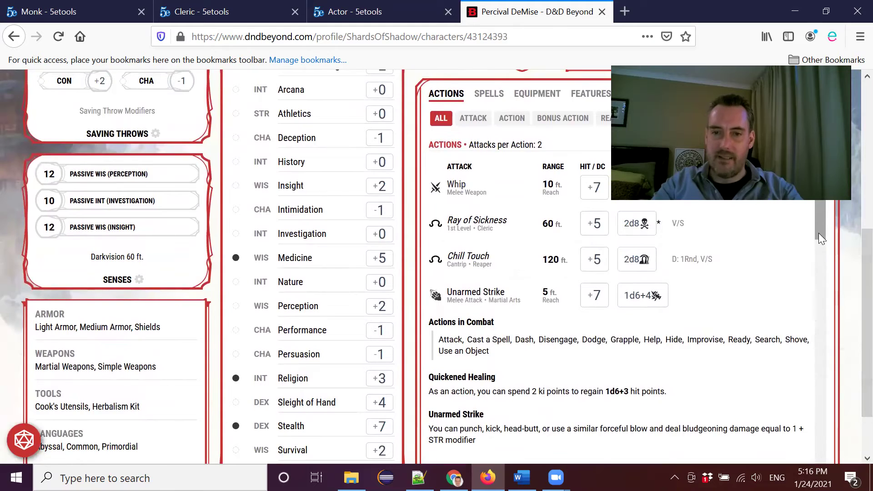
pyautogui.moveTo(819, 233)
pyautogui.mouseDown()
pyautogui.moveTo(817, 315)
pyautogui.moveTo(825, 221)
pyautogui.mouseUp()
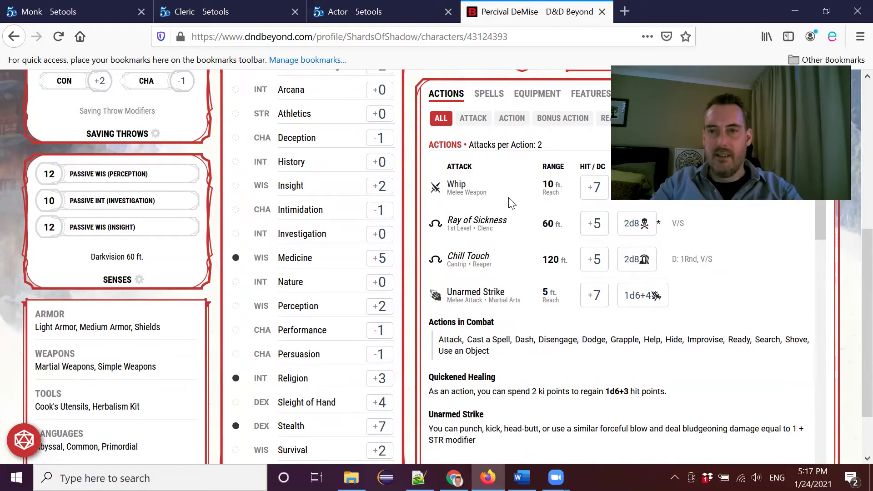
pyautogui.moveTo(854, 265); pyautogui.dragTo(851, 131)
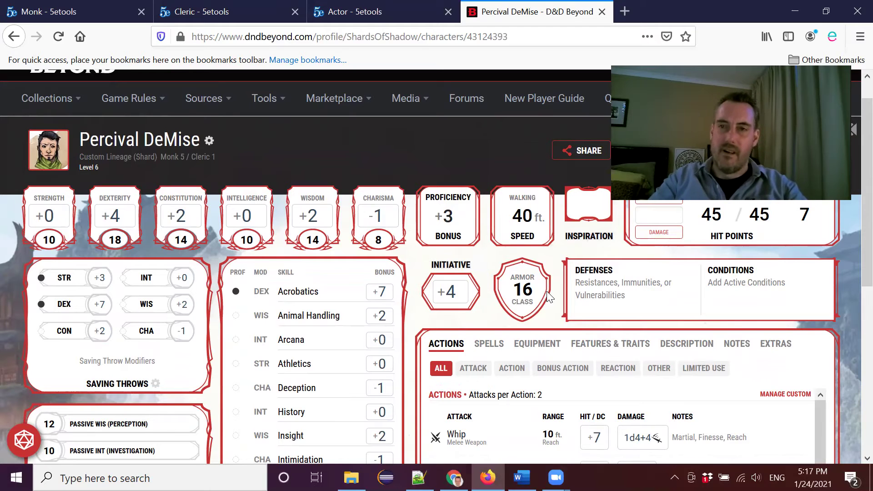
pyautogui.scroll(-3, 851, 286)
pyautogui.scroll(2, 851, 253)
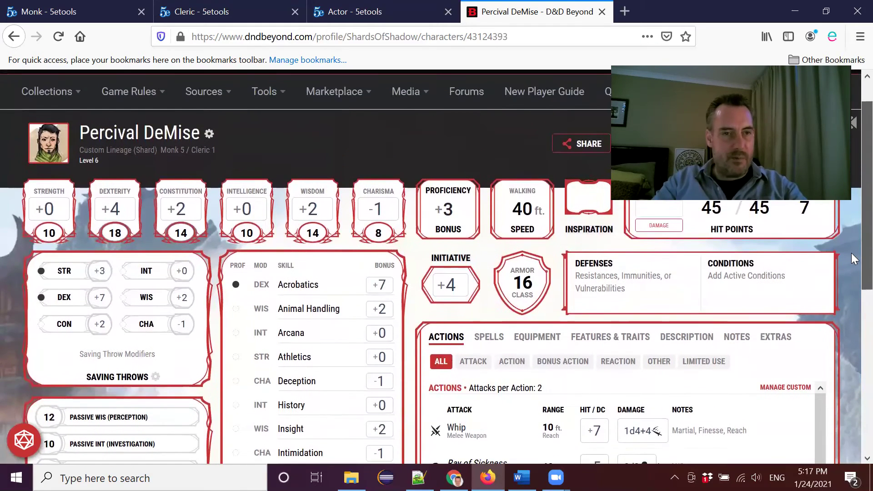
pyautogui.scroll(-1, 851, 255)
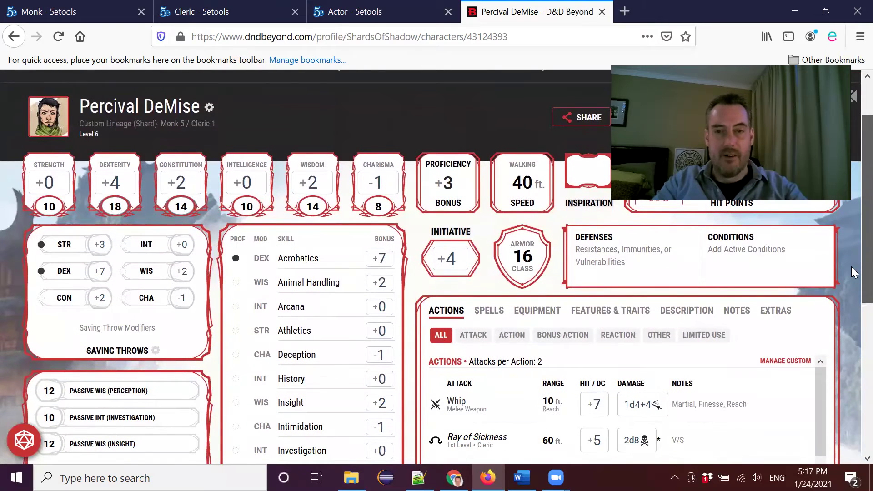
# Show the spells on the character sheet and examine the cantrips' range, save DC and damage.
pyautogui.click(486, 311)
pyautogui.scroll(-5, 851, 319)
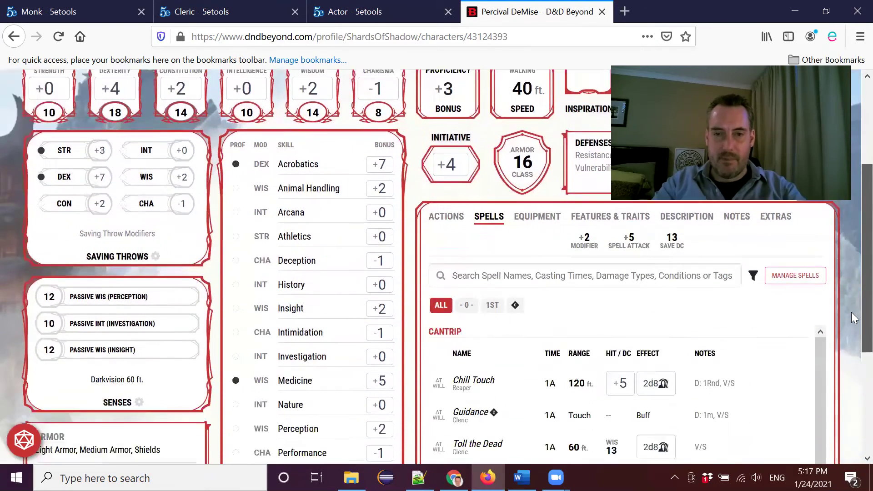
pyautogui.scroll(1, 854, 317)
pyautogui.scroll(-1, 852, 314)
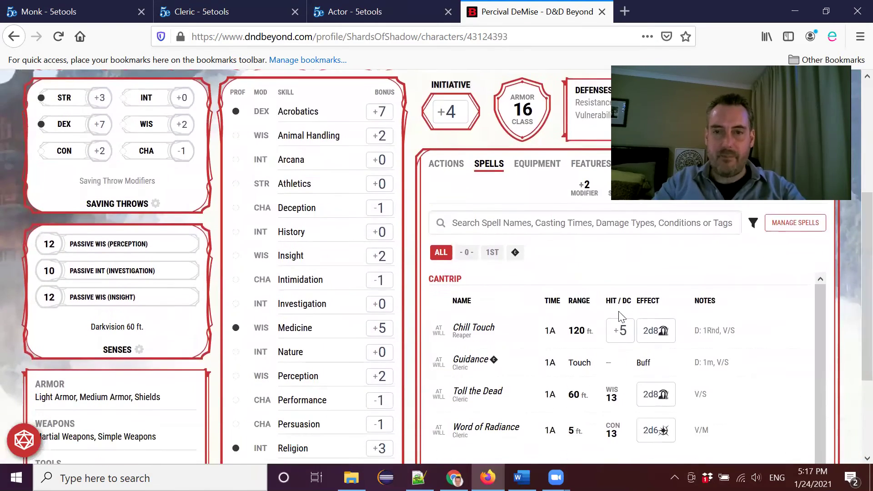
pyautogui.scroll(-3, 853, 280)
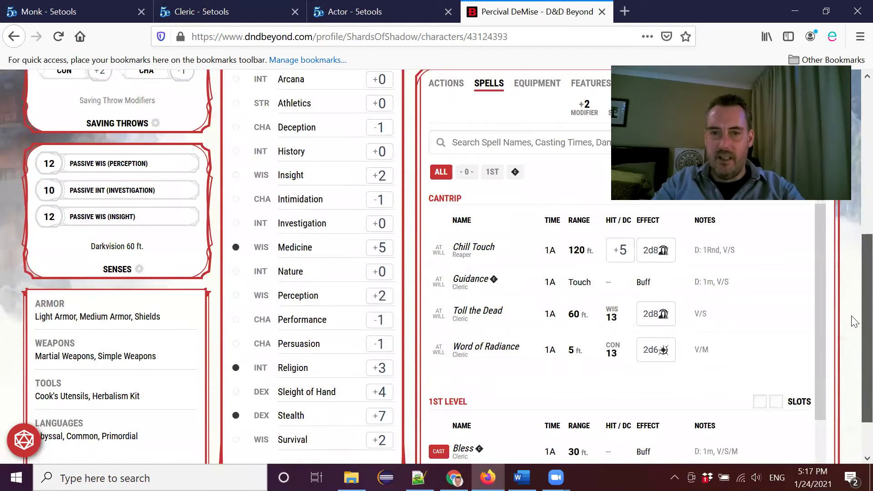
pyautogui.scroll(-1, 855, 321)
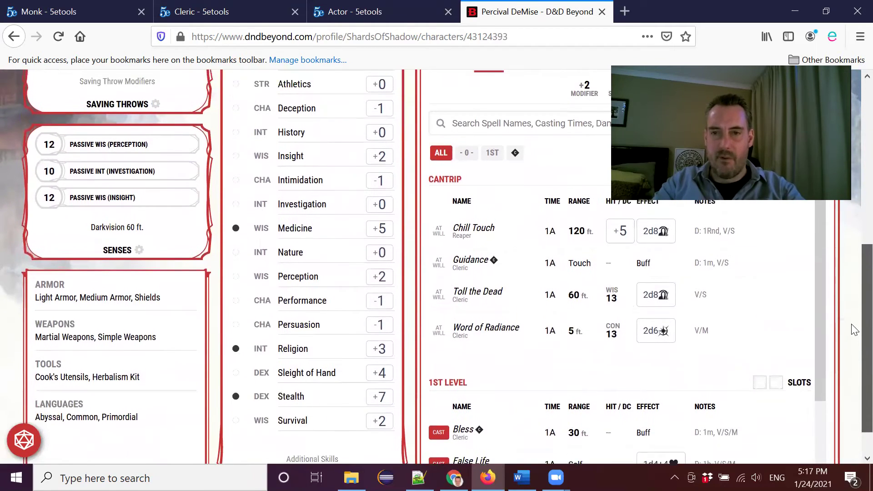
pyautogui.scroll(1, 854, 328)
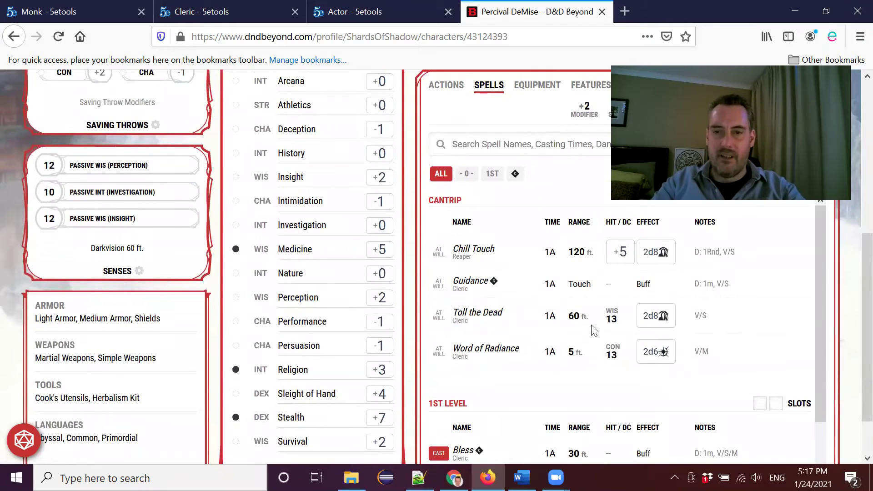
pyautogui.scroll(1, 678, 428)
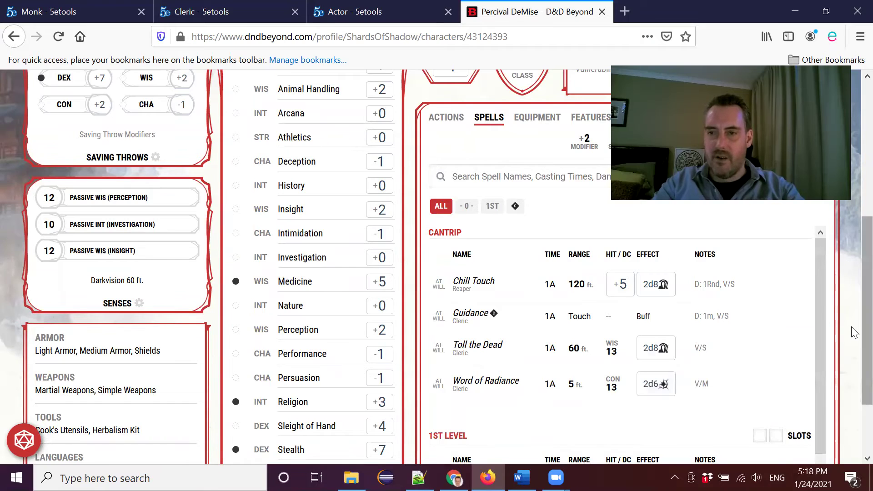
# Check the 1st-level cleric spells from Bless to Shield of Faith and compare them with the cantrips.
pyautogui.scroll(-2, 853, 346)
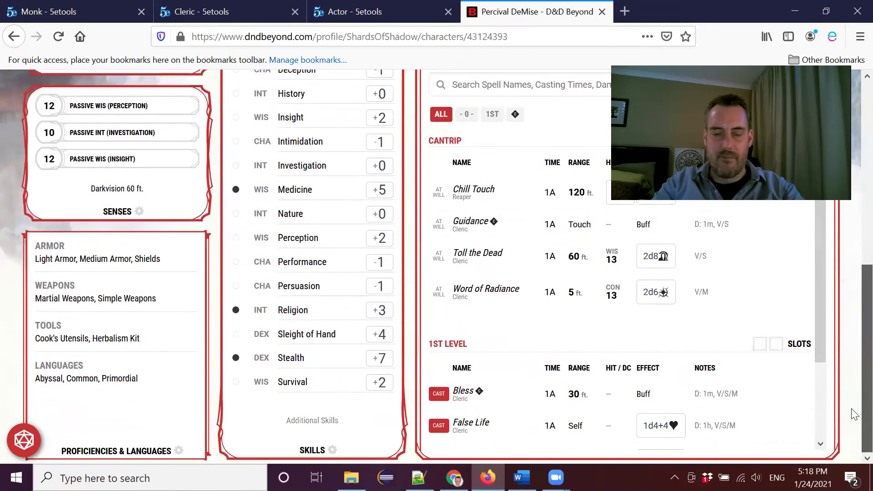
pyautogui.scroll(-3, 764, 382)
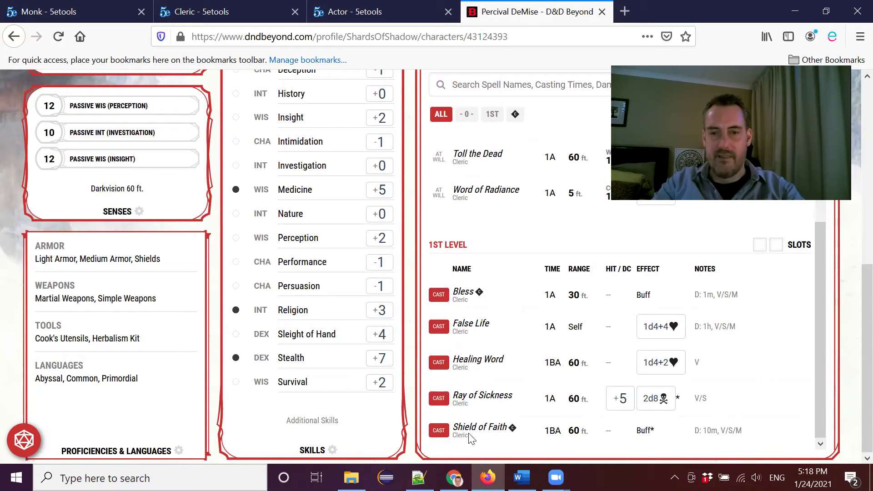
pyautogui.scroll(3, 822, 390)
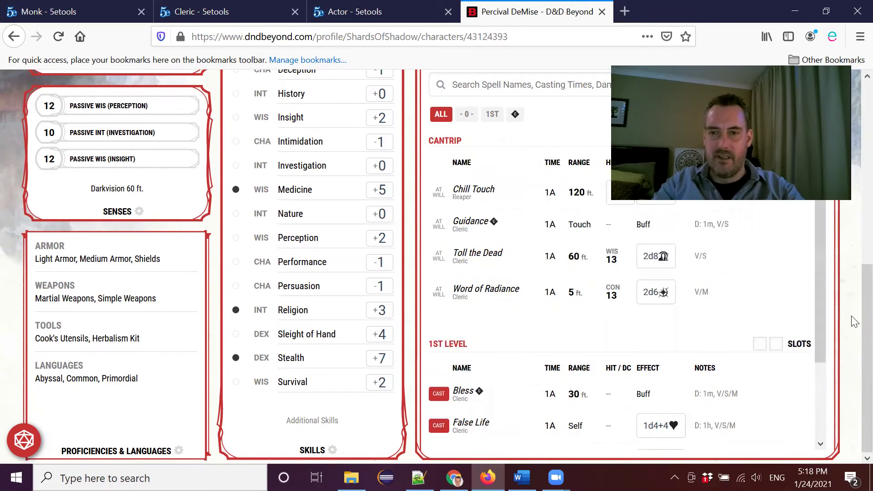
pyautogui.scroll(7, 852, 325)
pyautogui.scroll(-5, 854, 344)
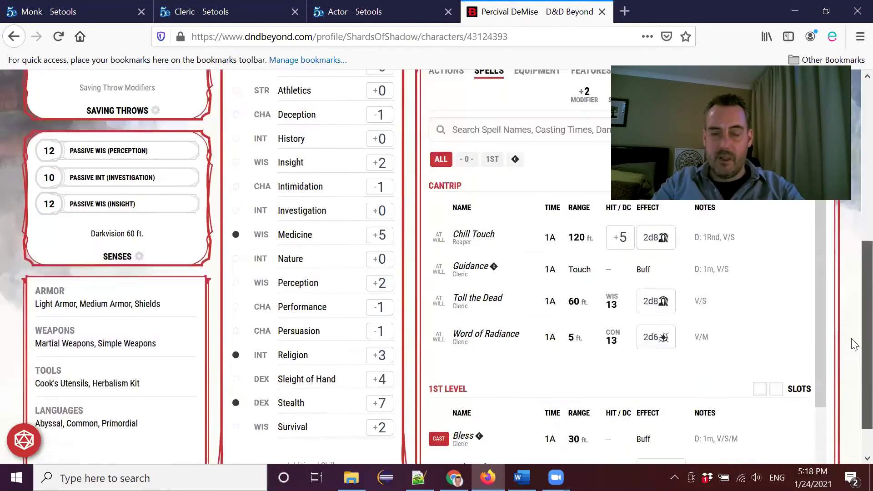
pyautogui.scroll(-1, 855, 344)
pyautogui.scroll(1, 851, 342)
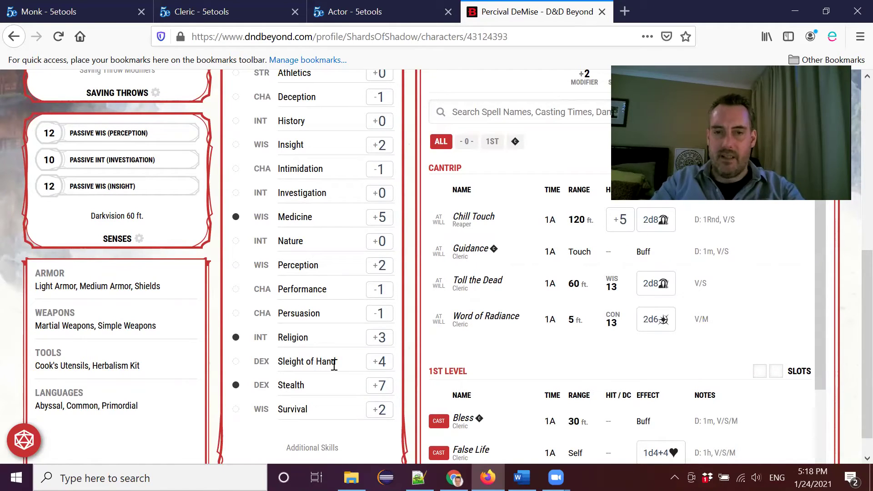
# Check the skill list for the character's proficiencies and bonuses, from Acrobatics to Stealth.
pyautogui.scroll(1, 345, 360)
pyautogui.scroll(2, 345, 359)
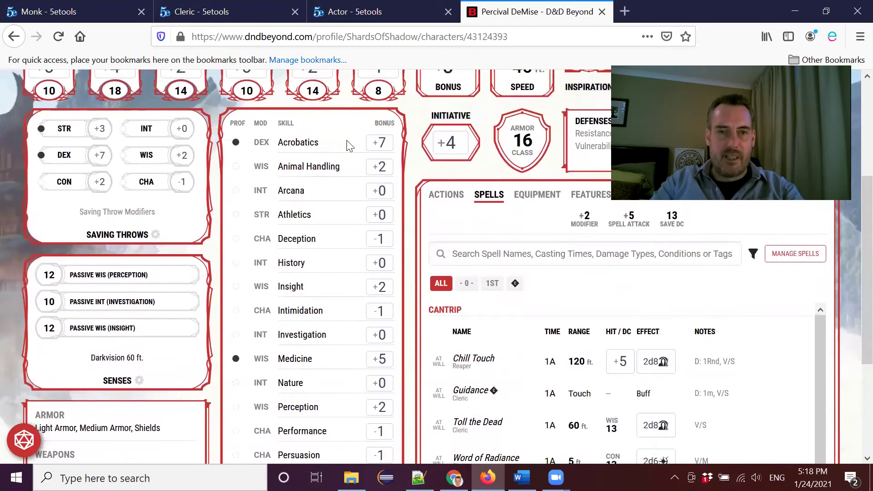
pyautogui.scroll(-3, 347, 146)
pyautogui.scroll(5, 359, 369)
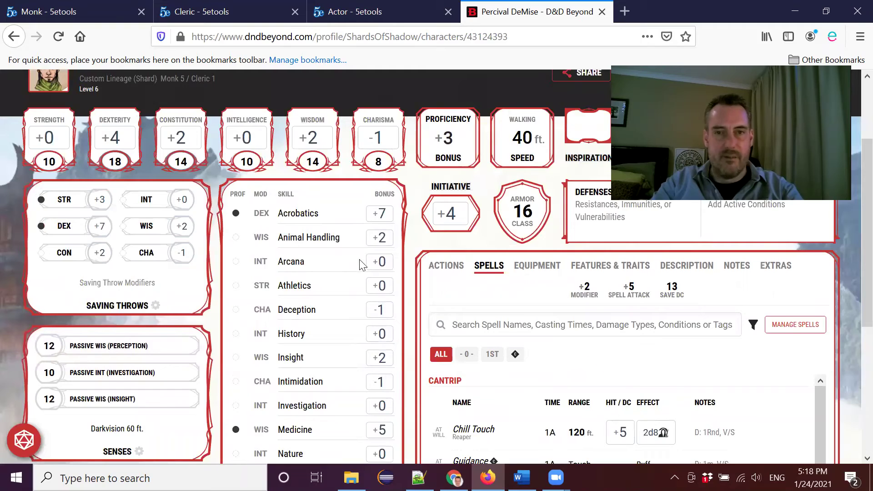
# Open the class section of the character builder and set the Monk level to 11.
pyautogui.scroll(3, 361, 268)
pyautogui.click(675, 257)
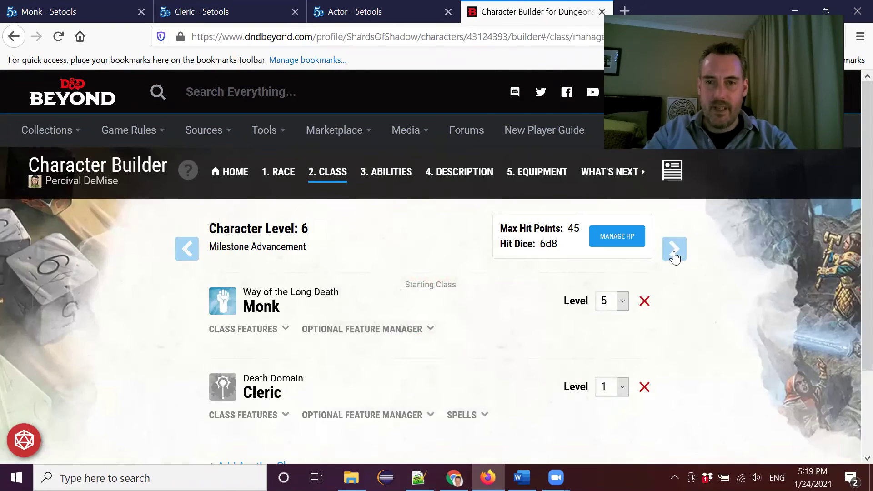
pyautogui.click(623, 301)
pyautogui.click(608, 263)
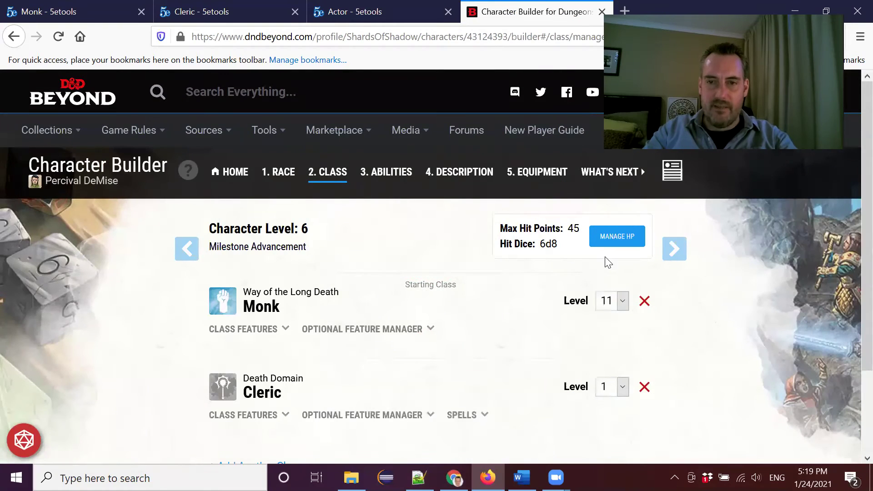
# In the Monk's class features, set the 8th-level Ability Score Improvement to raise the Dexterity Score with both choices.
pyautogui.click(245, 329)
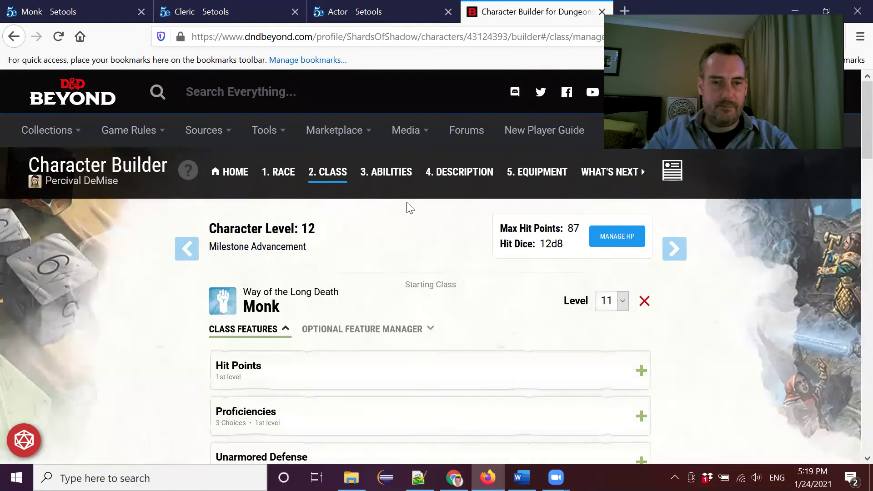
pyautogui.scroll(-10, 403, 195)
pyautogui.click(366, 178)
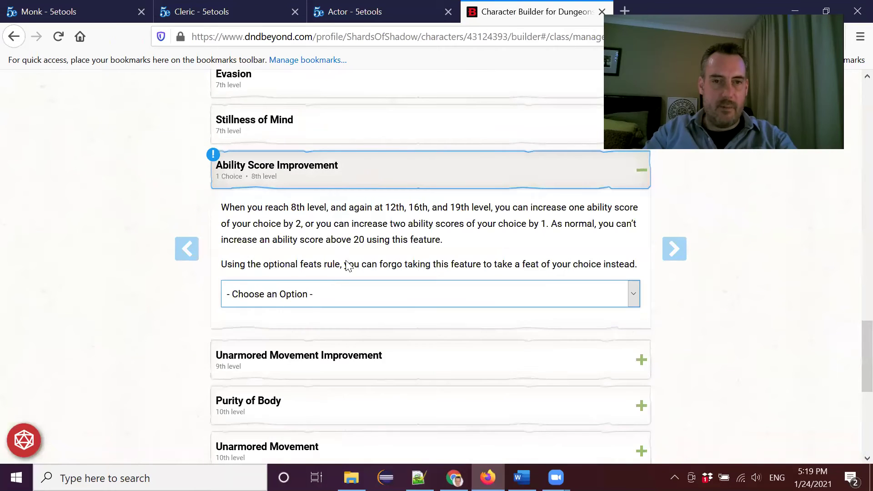
pyautogui.click(314, 295)
pyautogui.click(296, 333)
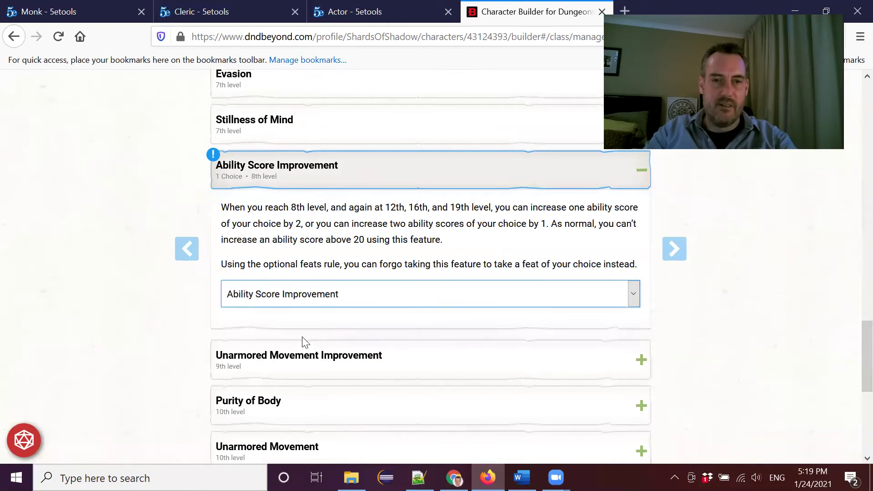
pyautogui.click(291, 327)
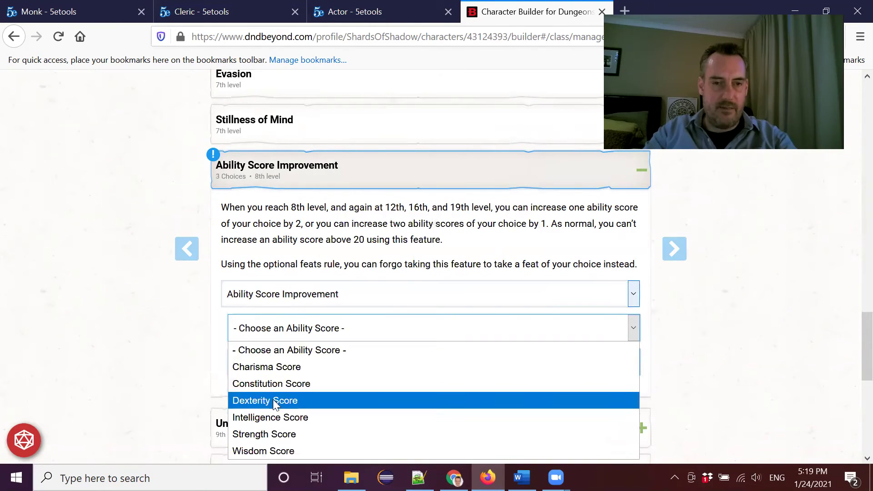
pyautogui.click(289, 401)
pyautogui.click(293, 362)
pyautogui.click(288, 435)
pyautogui.scroll(-3, 391, 339)
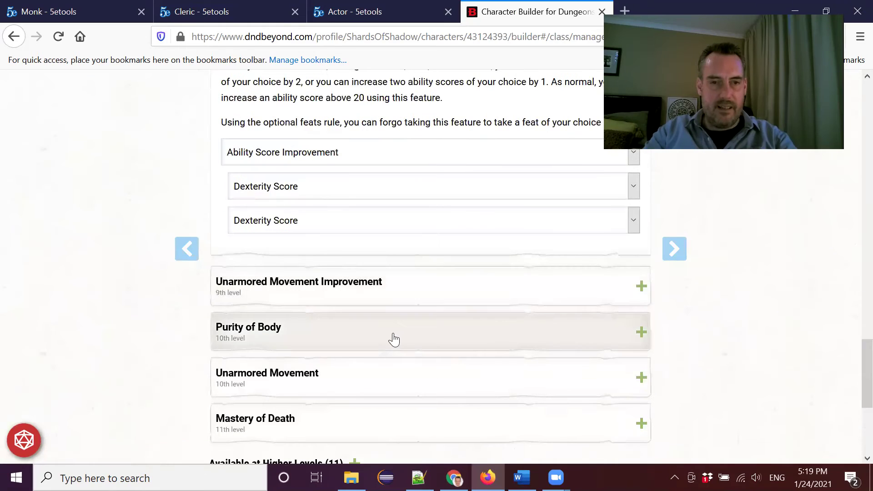
# Expand the 11th-level Mastery of Death feature and read its description.
pyautogui.click(315, 437)
pyautogui.scroll(-6, 369, 384)
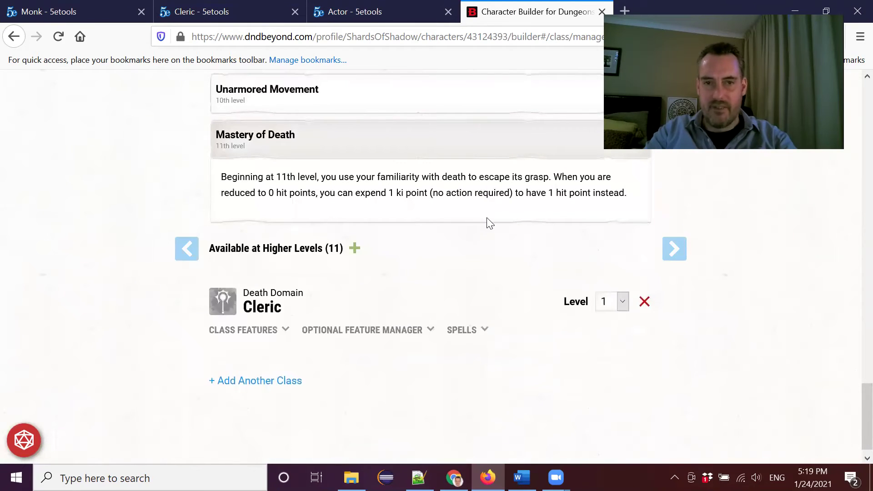
# Return to the character sheet from the builder and check the updated ability scores, hit points and armor class.
pyautogui.moveTo(864, 400); pyautogui.dragTo(855, 48)
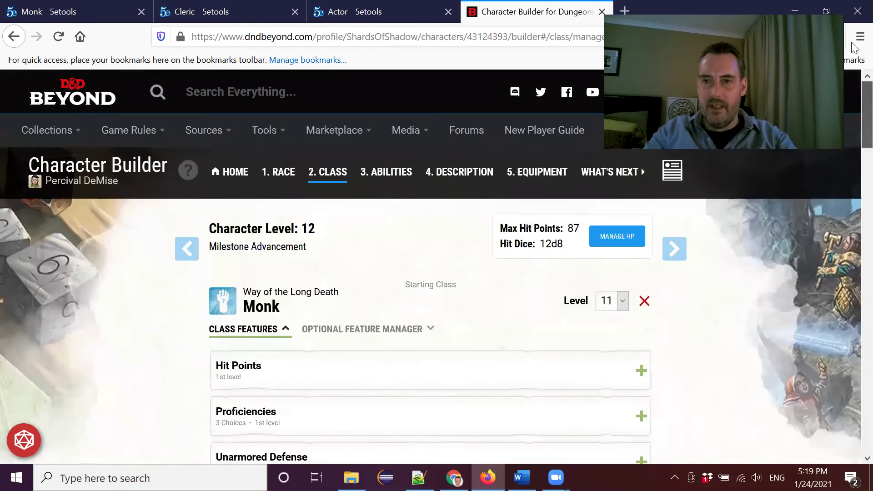
pyautogui.click(672, 172)
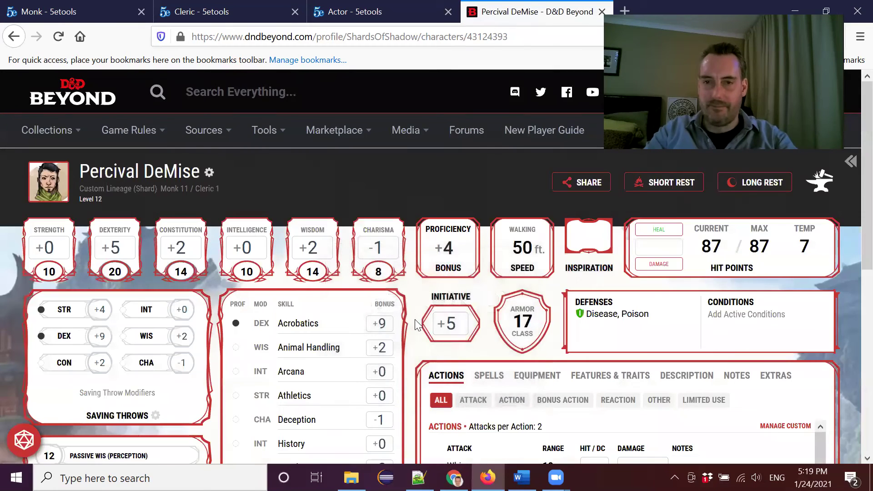
pyautogui.scroll(-2, 851, 179)
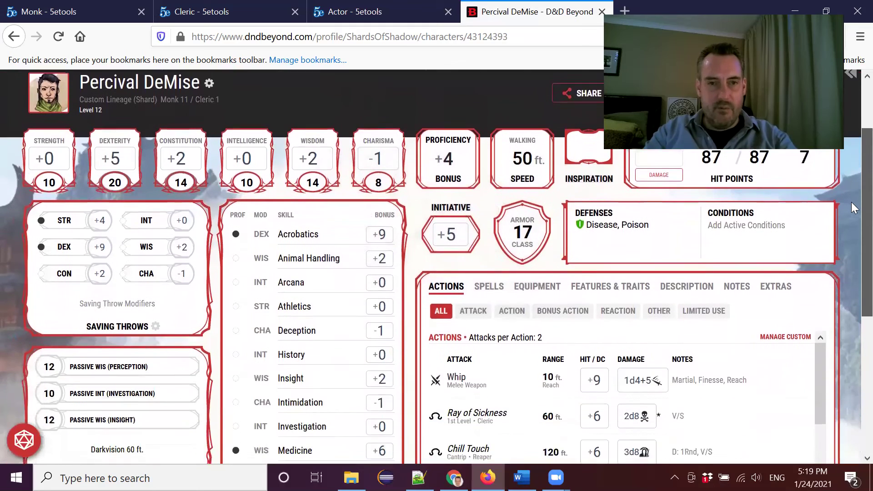
pyautogui.scroll(1, 851, 182)
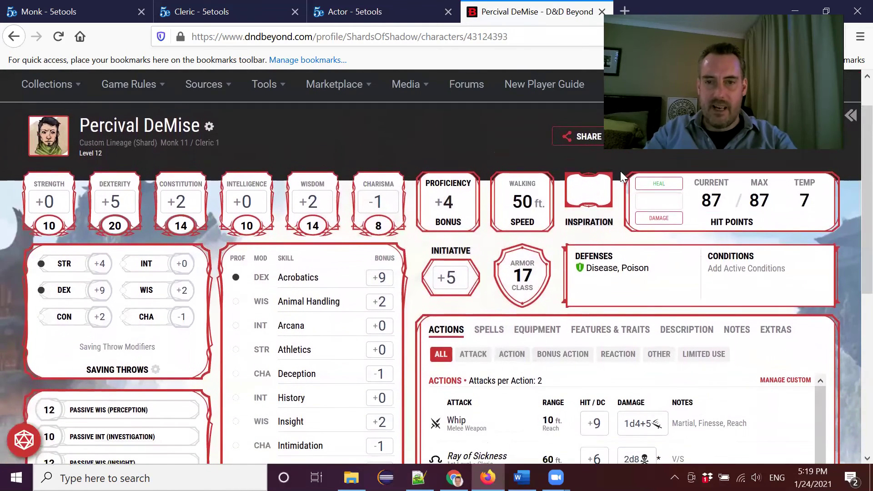
# In the character's equipment, have the Ring of Protection and the Eldritch Claw Tattoo marked as active.
pyautogui.click(536, 329)
pyautogui.scroll(-3, 665, 360)
pyautogui.scroll(-1, 665, 360)
pyautogui.scroll(2, 637, 363)
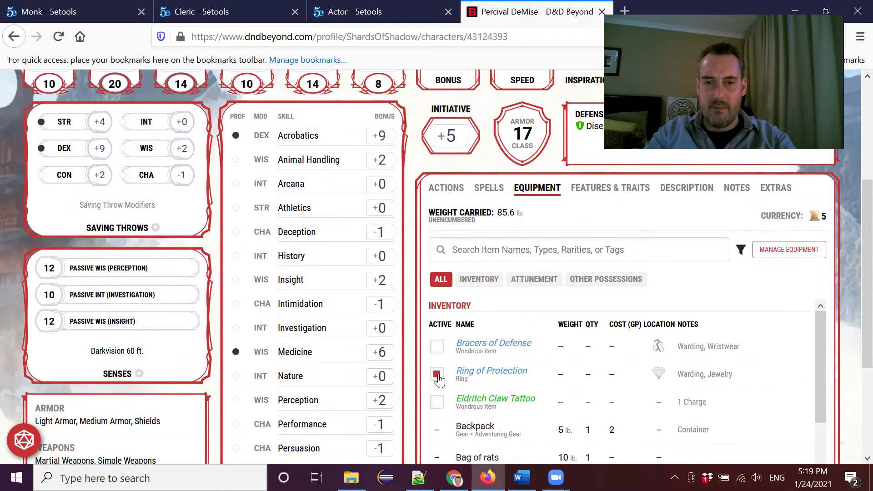
pyautogui.click(437, 402)
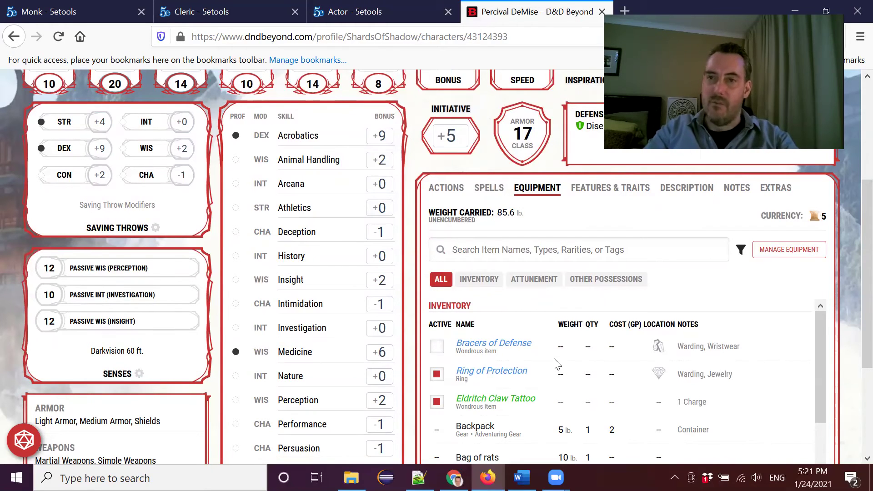
# Attune the character to the Ring of Protection and the Eldritch Claw Tattoo, and check the saving throws and armor class.
pyautogui.click(534, 279)
pyautogui.scroll(2, 539, 227)
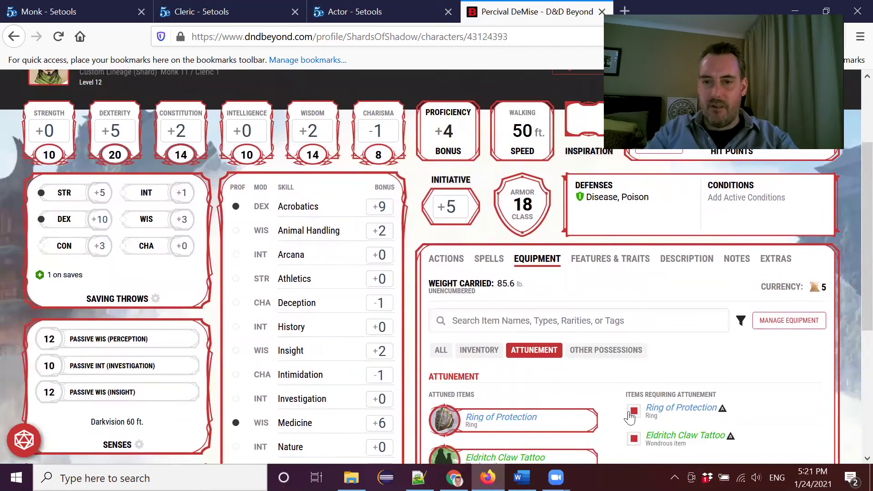
pyautogui.scroll(-2, 622, 431)
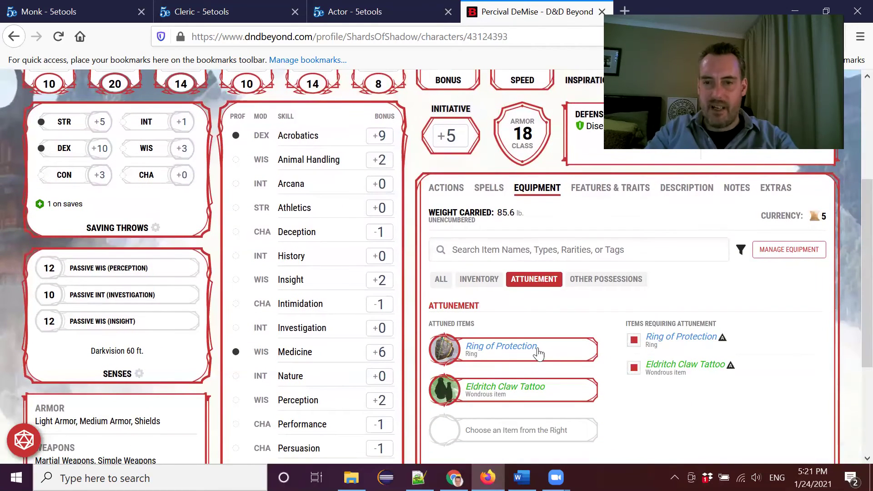
pyautogui.scroll(2, 54, 177)
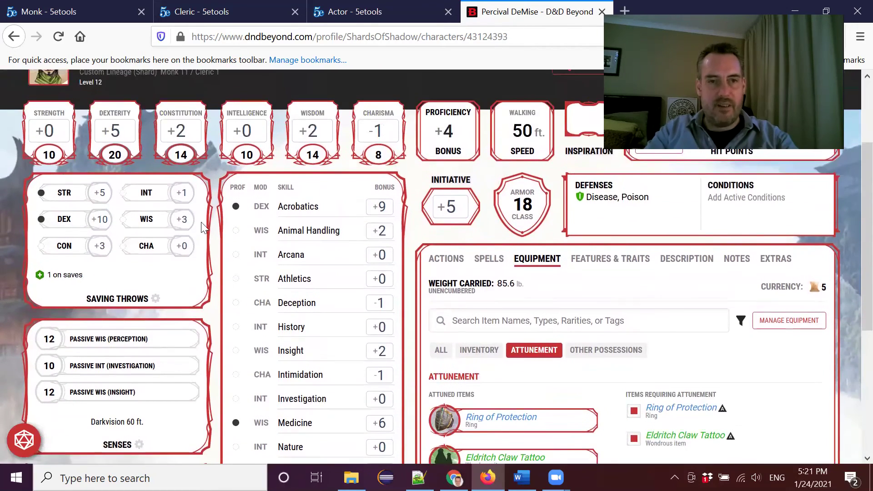
pyautogui.scroll(-2, 569, 360)
# Review the attack actions, and read the monk features from Deflect Missiles and Touch of Death to Ki-Empowered Strikes.
pyautogui.scroll(2, 495, 381)
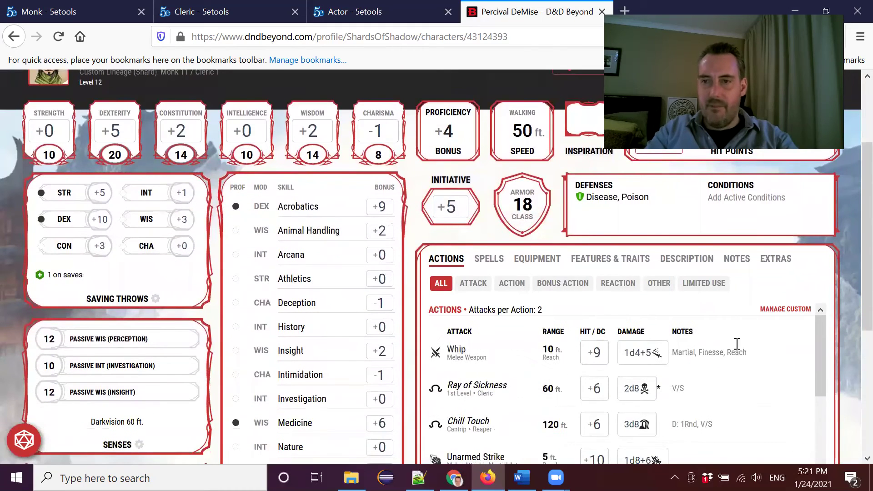
pyautogui.scroll(3, 851, 284)
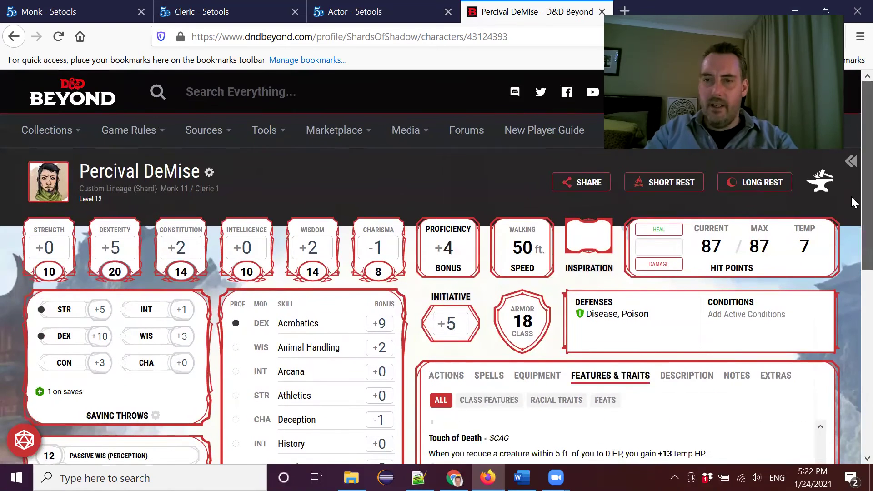
pyautogui.scroll(-6, 854, 226)
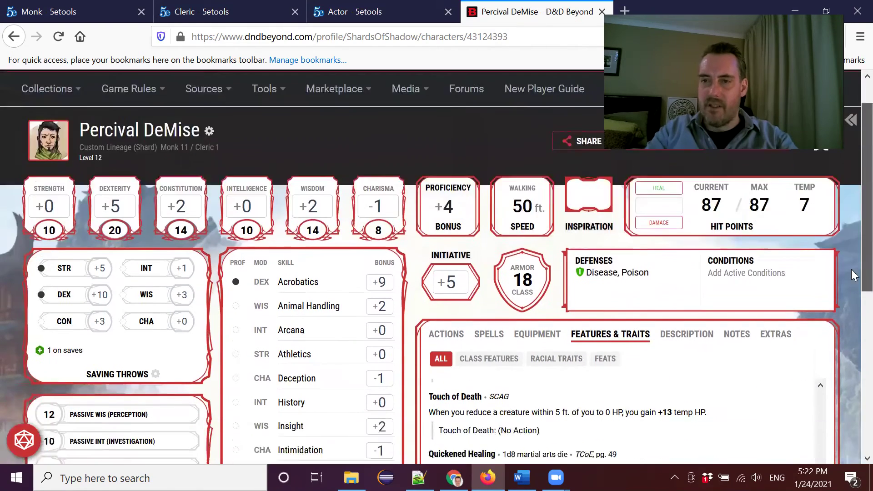
pyautogui.scroll(-2, 853, 391)
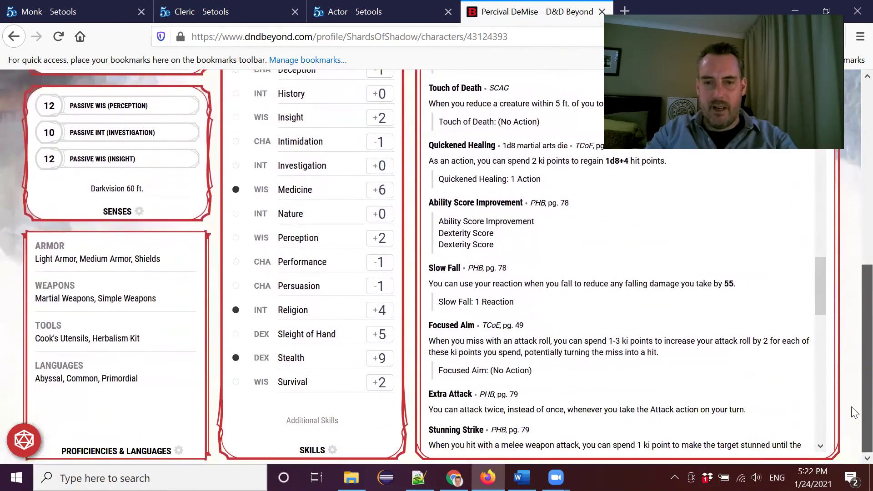
pyautogui.scroll(-3, 621, 254)
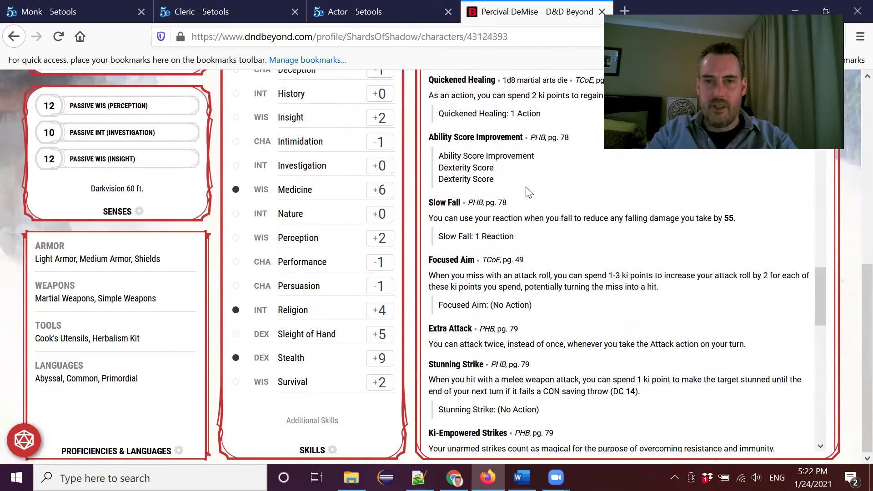
pyautogui.scroll(4, 621, 253)
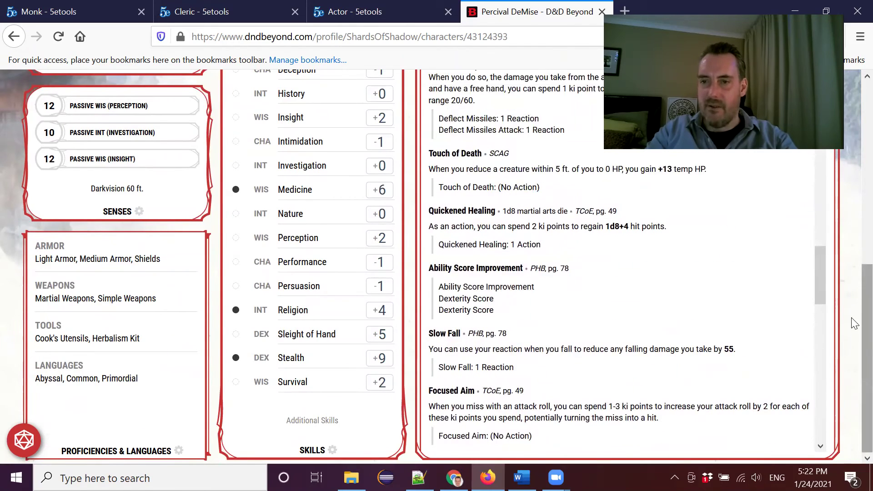
pyautogui.scroll(5, 853, 272)
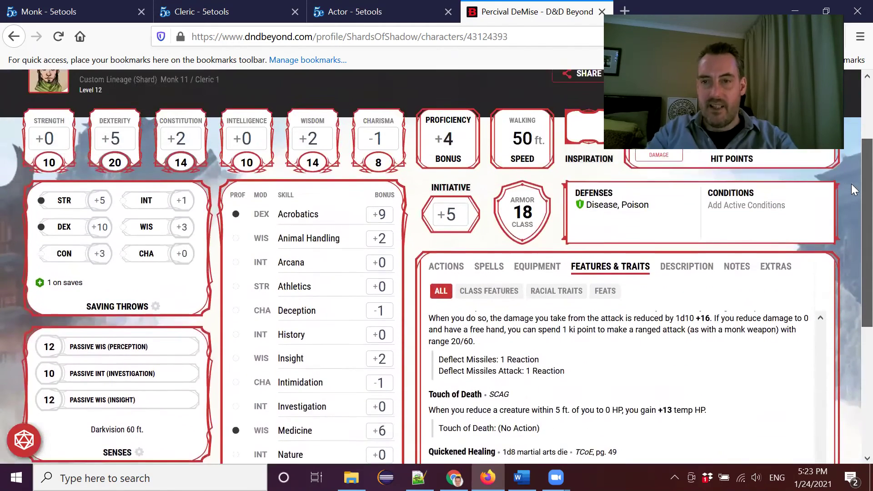
# Set the character's temporary hit points to 13 and close the HP Management pane.
pyautogui.scroll(2, 851, 184)
pyautogui.click(807, 222)
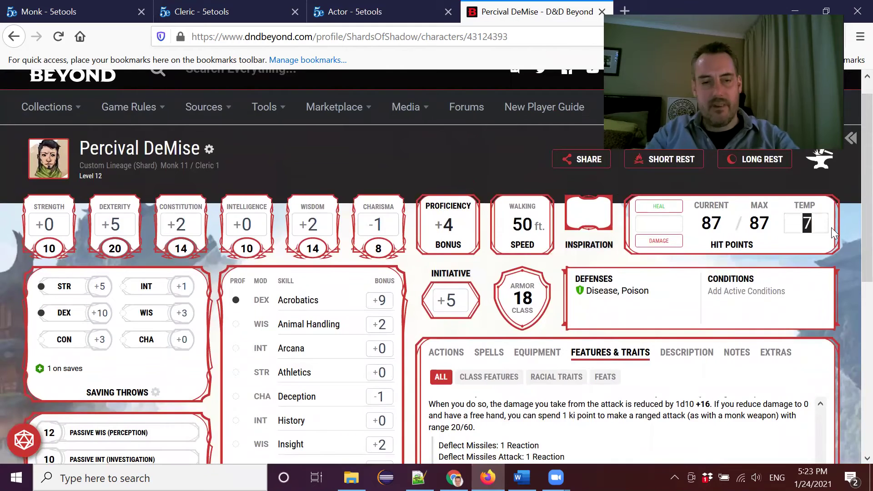
pyautogui.write('13')
pyautogui.press('Tab')
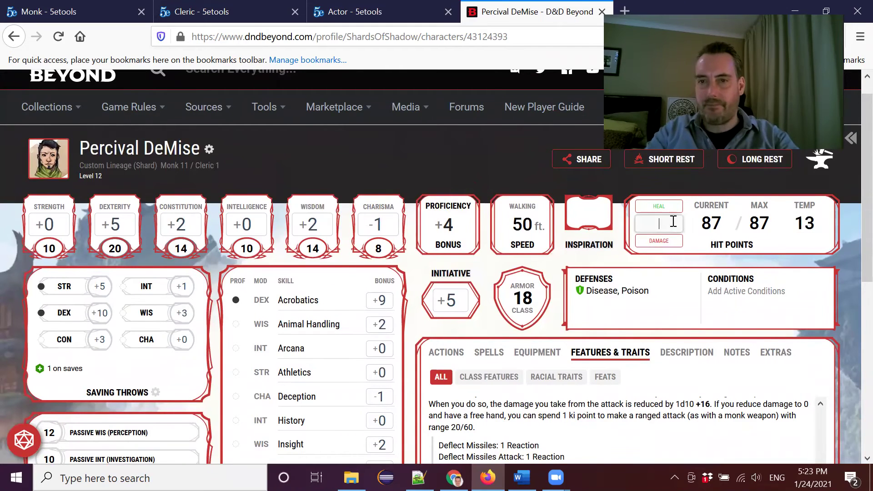
pyautogui.click(783, 240)
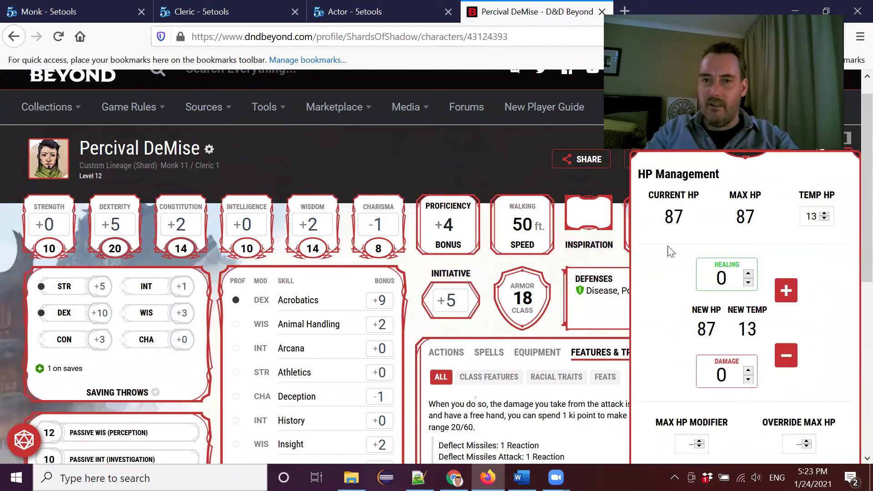
pyautogui.click(611, 257)
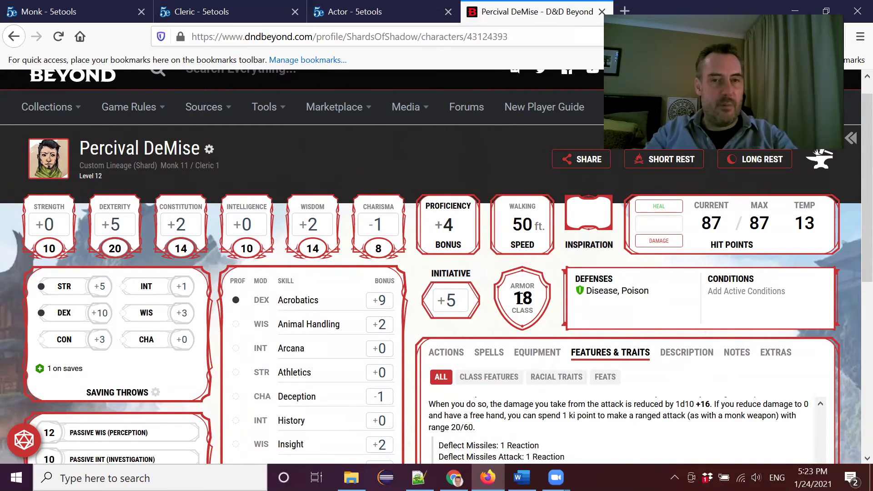
# Check the Ki Points and Ki-Fueled Attack entries in the character's features, and view the character's class summary.
pyautogui.scroll(-3, 530, 294)
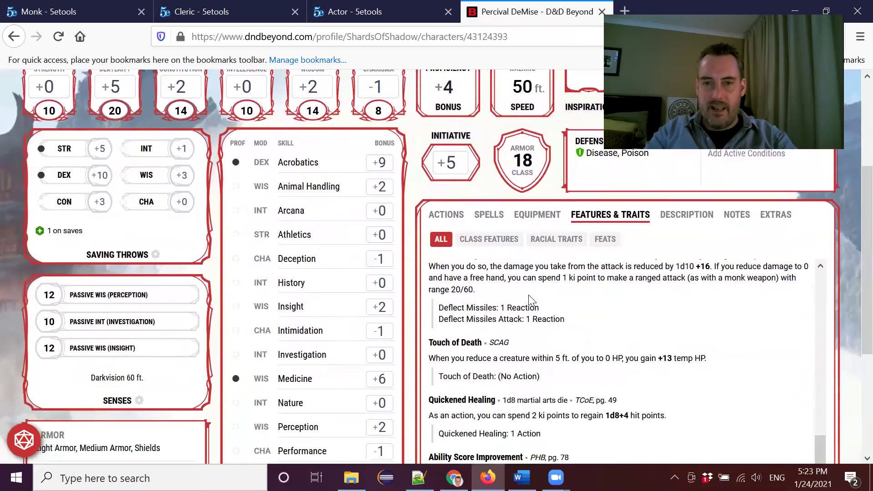
pyautogui.scroll(15, 628, 381)
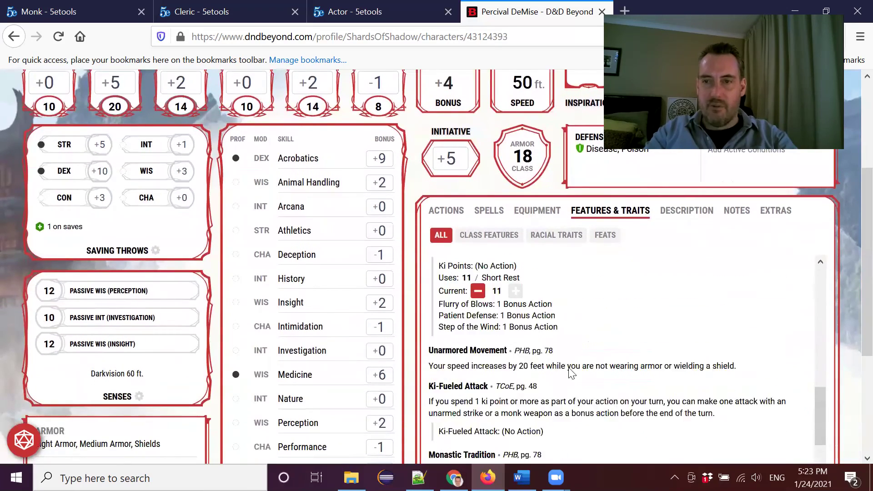
pyautogui.scroll(5, 501, 246)
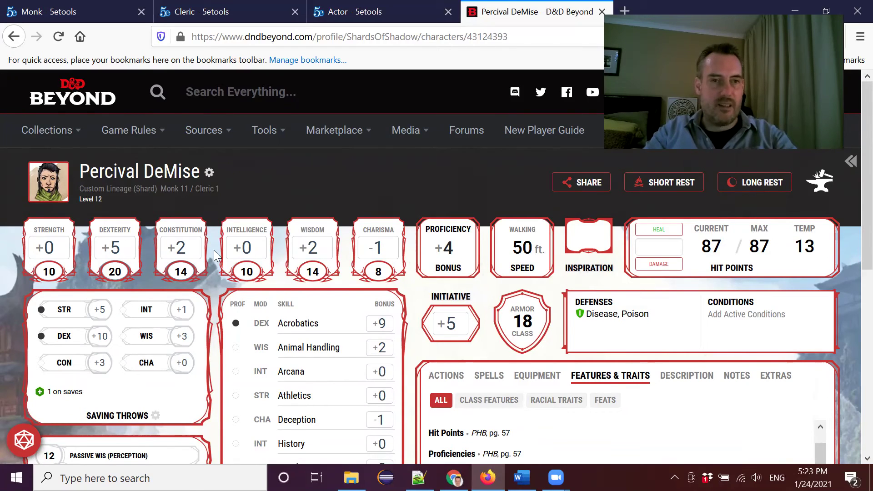
pyautogui.click(109, 193)
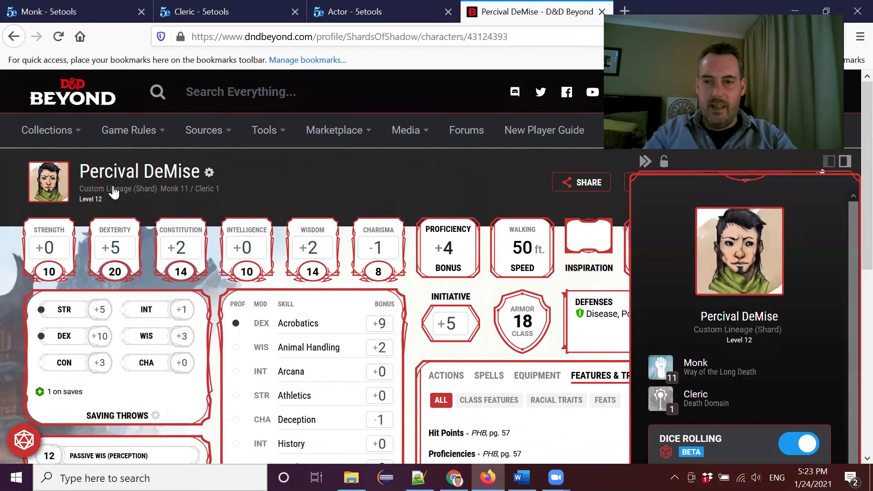
pyautogui.click(429, 172)
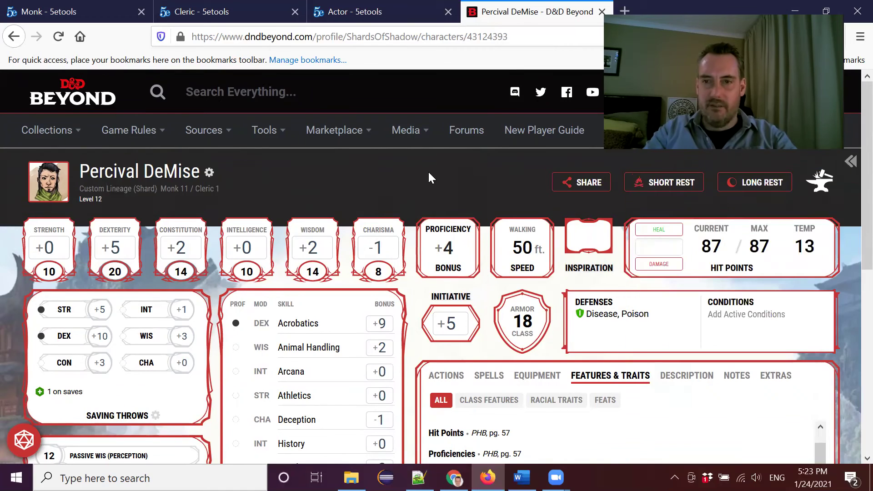
# Raise the Monk to level 19 in the builder and set both choices of the 12th- and 16th-level Ability Score Improvements to Wisdom Score.
pyautogui.click(820, 182)
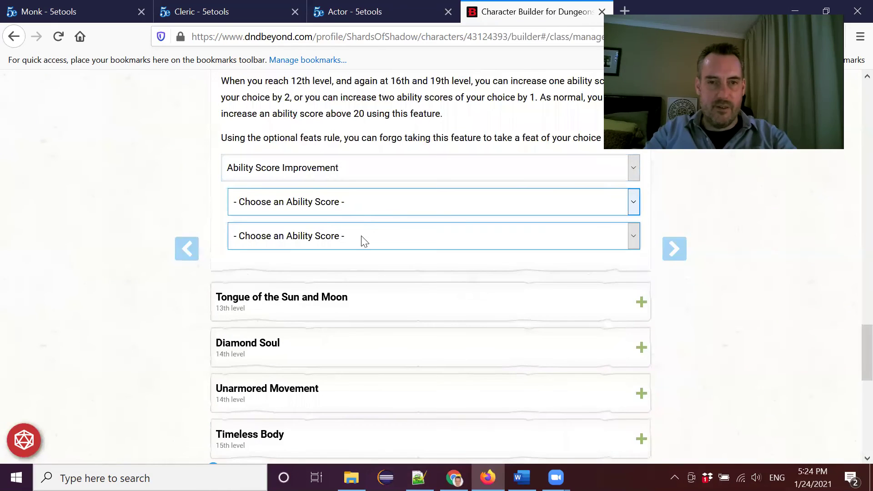
pyautogui.click(362, 204)
pyautogui.click(273, 308)
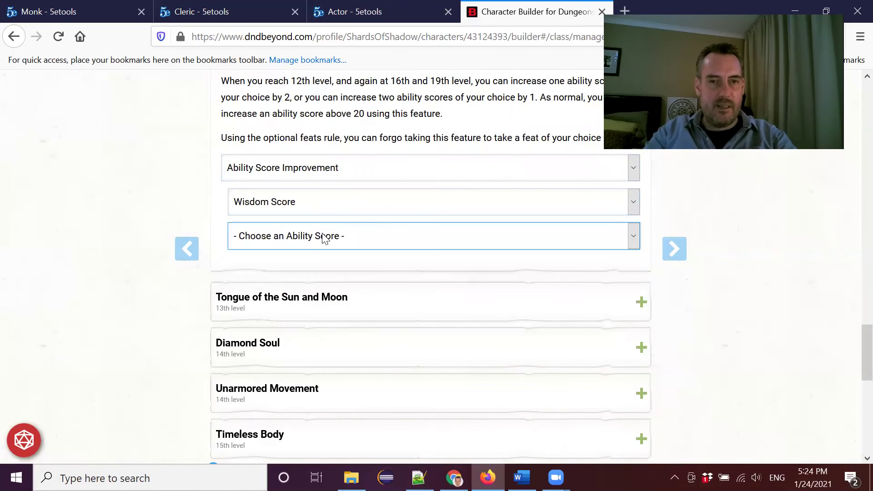
pyautogui.click(325, 235)
pyautogui.click(308, 356)
pyautogui.scroll(-5, 371, 239)
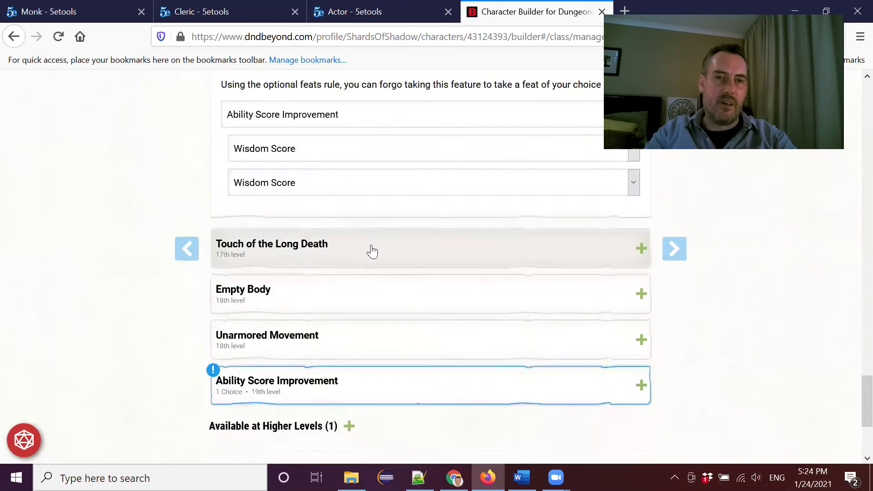
# For the Monk's 19th-level Ability Score Improvement, take a feat instead and choose Tough.
pyautogui.click(355, 206)
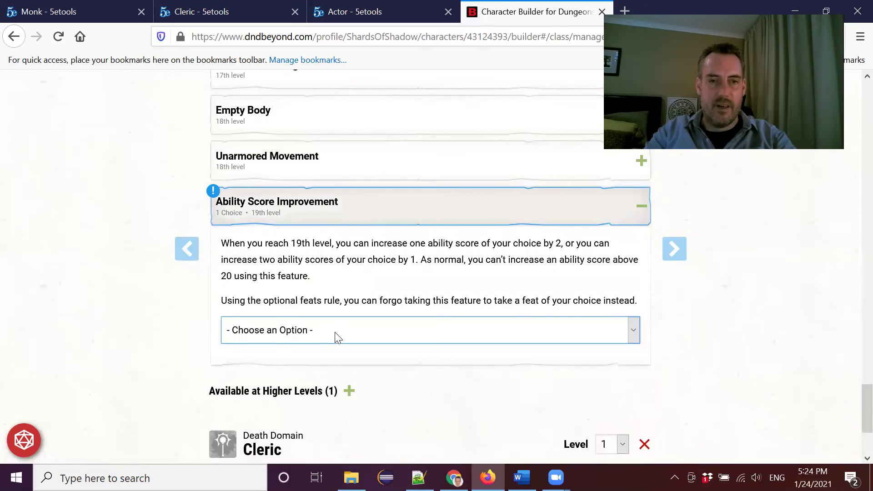
pyautogui.click(336, 332)
pyautogui.click(318, 386)
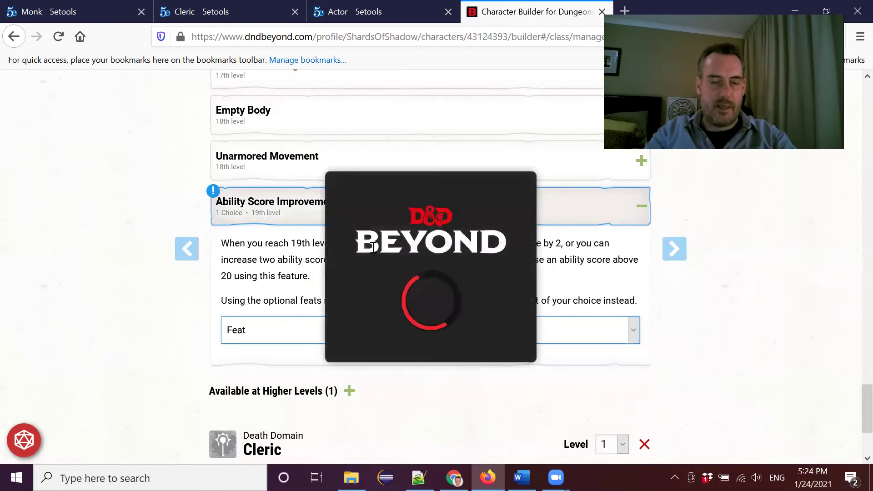
pyautogui.scroll(-2, 344, 207)
pyautogui.click(345, 297)
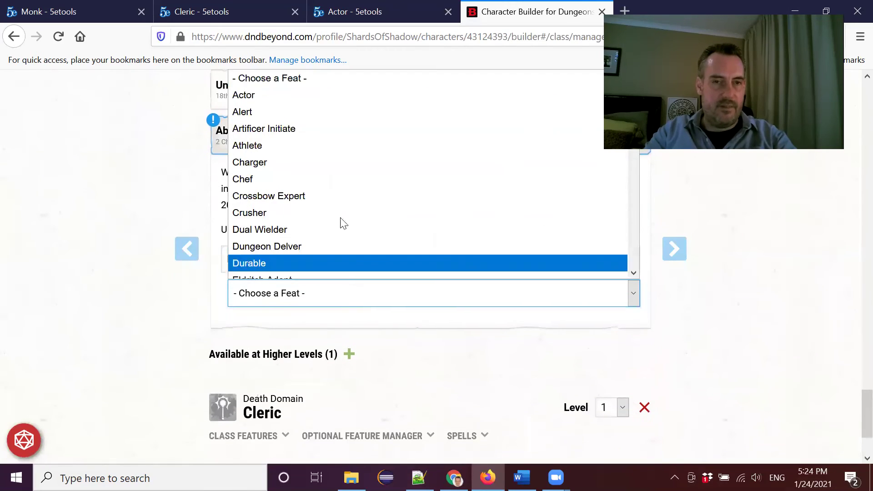
pyautogui.scroll(-10, 350, 196)
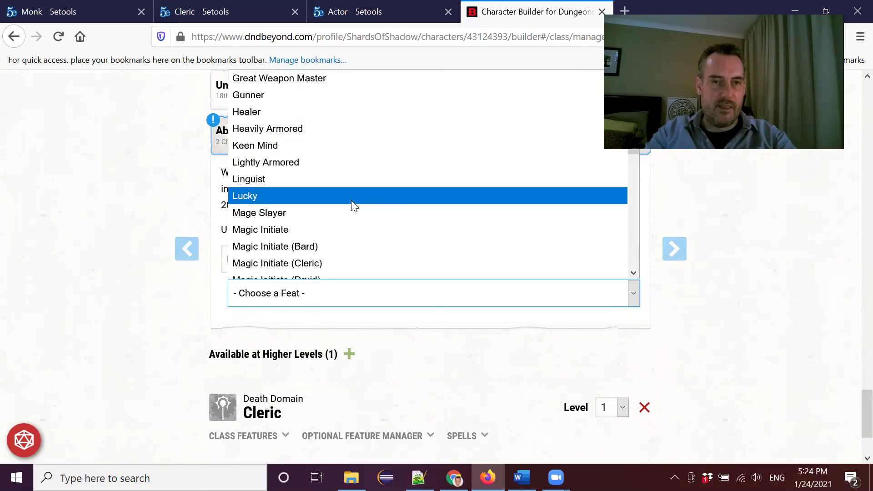
pyautogui.scroll(-6, 354, 205)
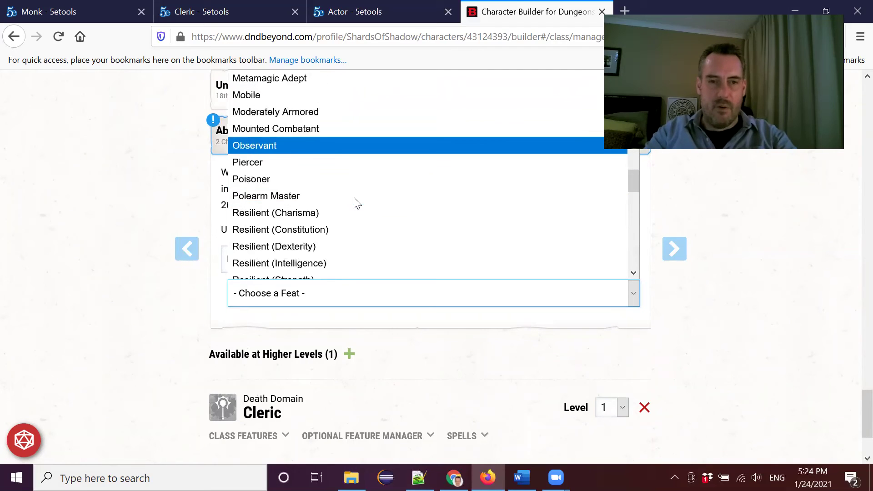
pyautogui.scroll(-6, 356, 204)
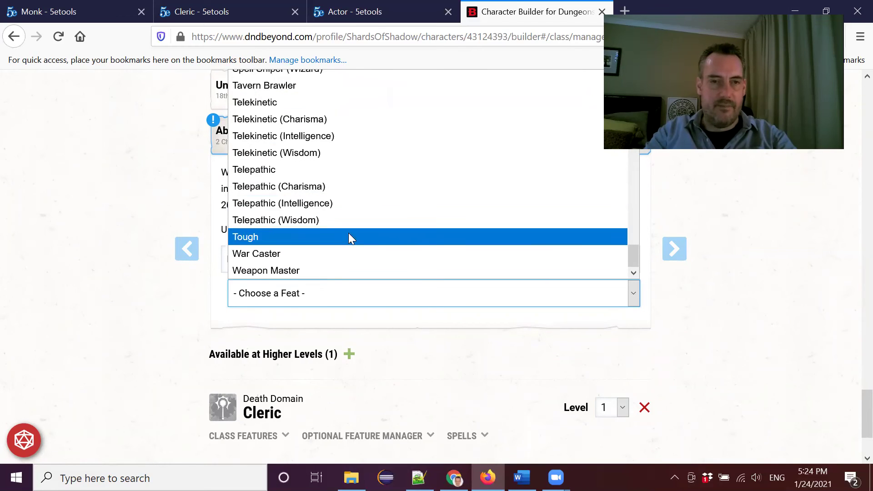
pyautogui.click(347, 237)
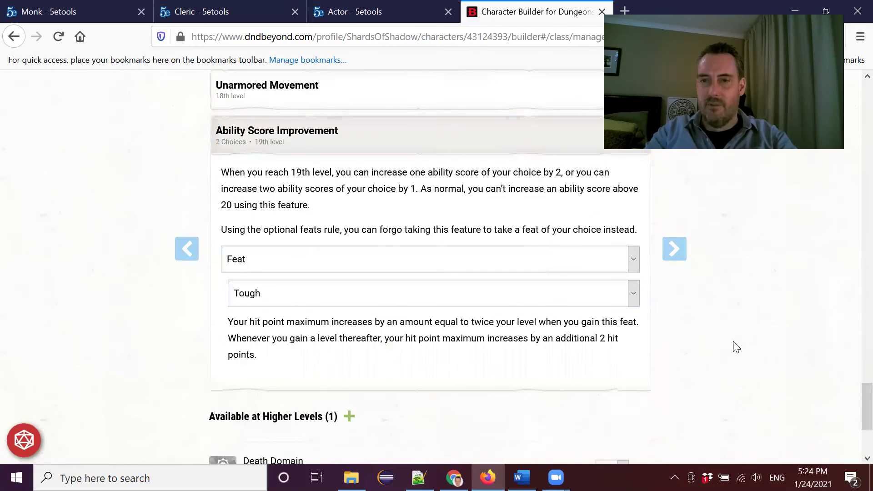
# Open the finished character's sheet from the builder and check the Touch of Death entry in its features.
pyautogui.scroll(-3, 737, 346)
pyautogui.moveTo(865, 415); pyautogui.dragTo(852, 103)
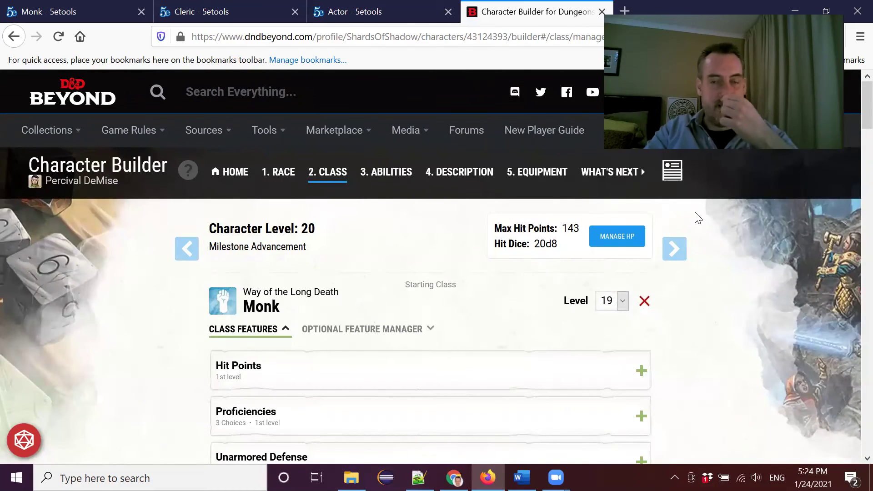
pyautogui.click(674, 174)
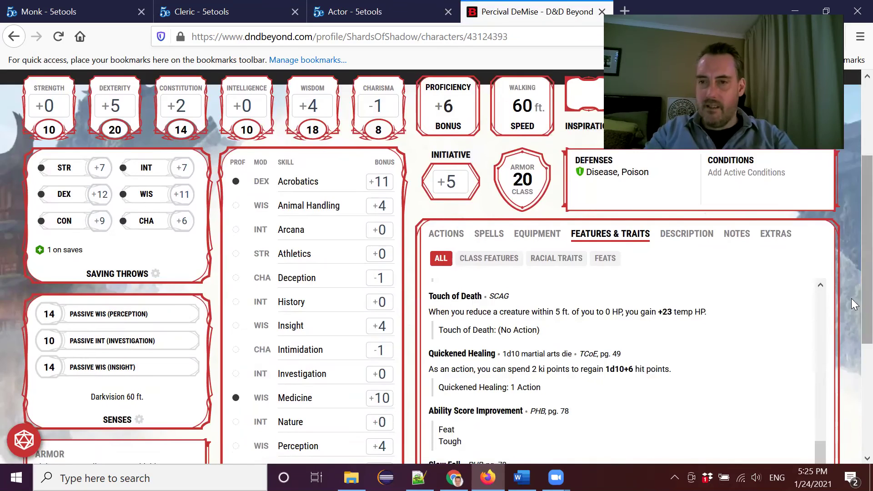
pyautogui.scroll(2, 851, 295)
pyautogui.scroll(2, 851, 285)
pyautogui.scroll(-3, 854, 318)
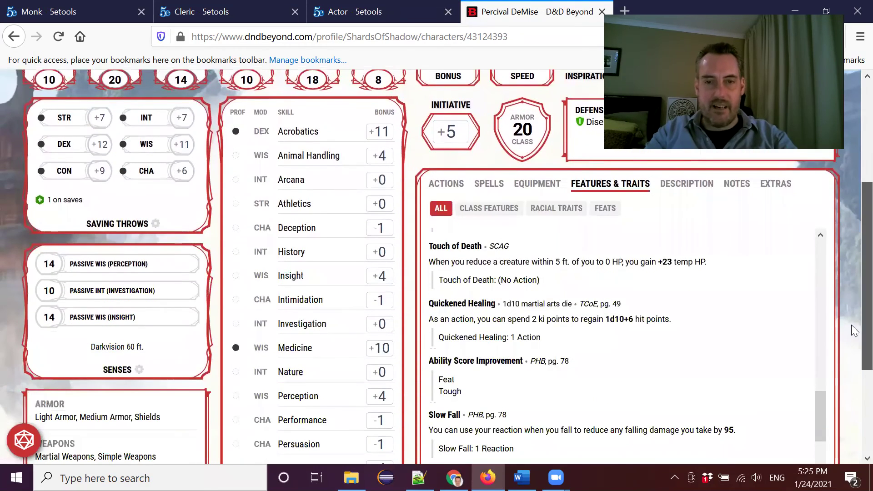
# Set the character's temporary hit points to 23.
pyautogui.scroll(4, 852, 324)
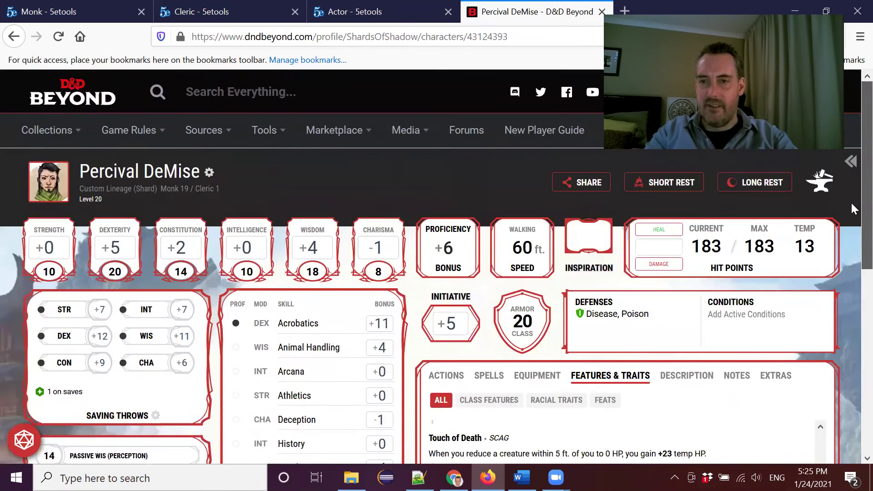
pyautogui.click(811, 243)
pyautogui.press('BackSpace')
pyautogui.write('2')
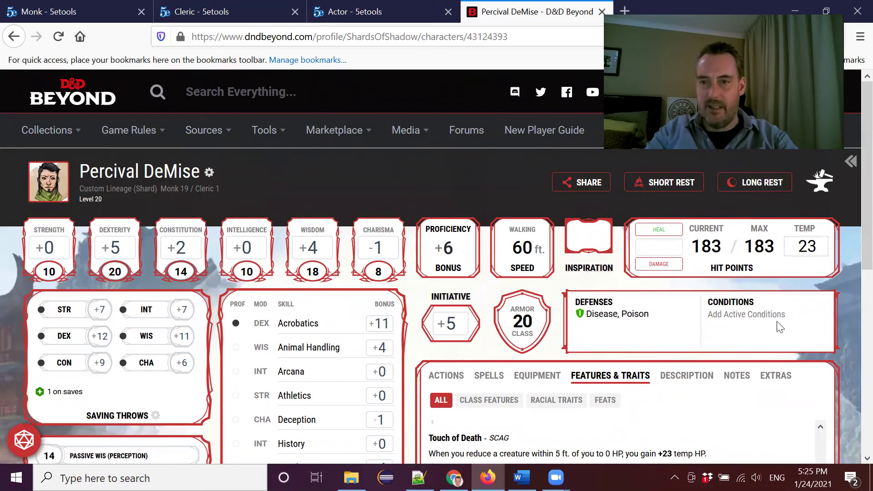
pyautogui.click(778, 349)
# Check the Armor Class breakdown, and activate the Bracers of Defense in the equipment so they are attuned.
pyautogui.click(538, 350)
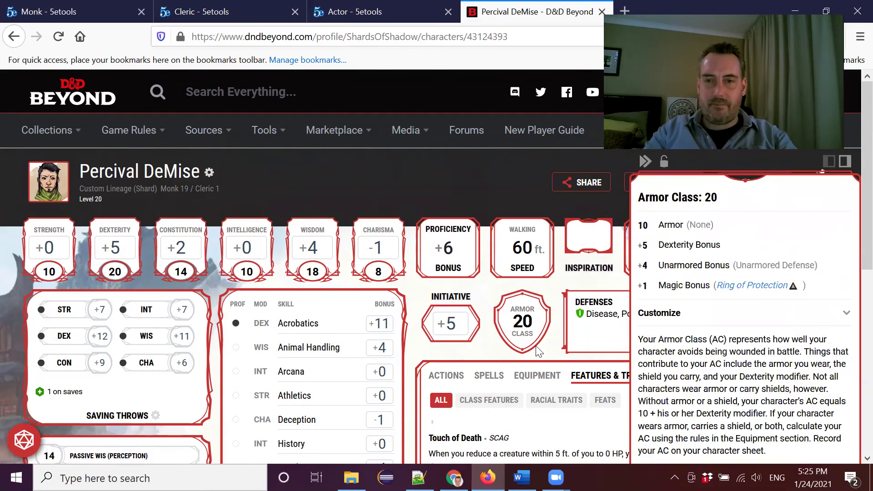
pyautogui.click(554, 289)
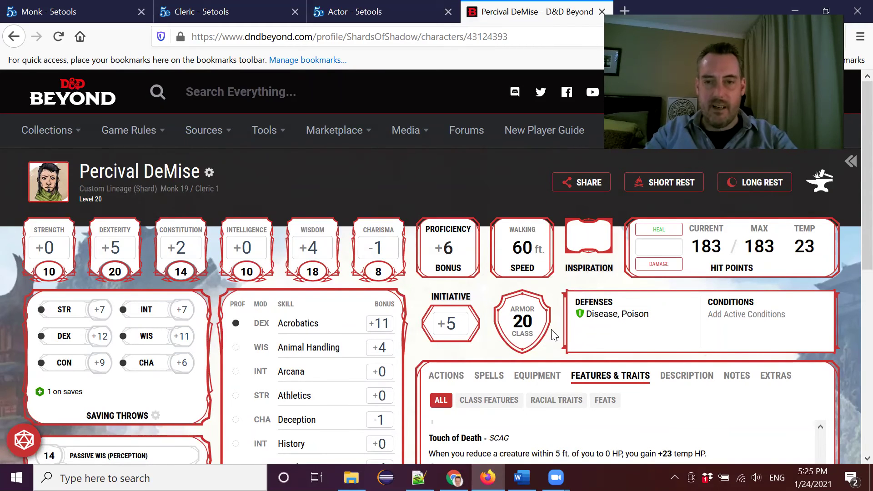
pyautogui.scroll(-2, 552, 328)
pyautogui.click(548, 310)
pyautogui.scroll(-3, 555, 314)
pyautogui.scroll(-1, 559, 314)
pyautogui.click(436, 322)
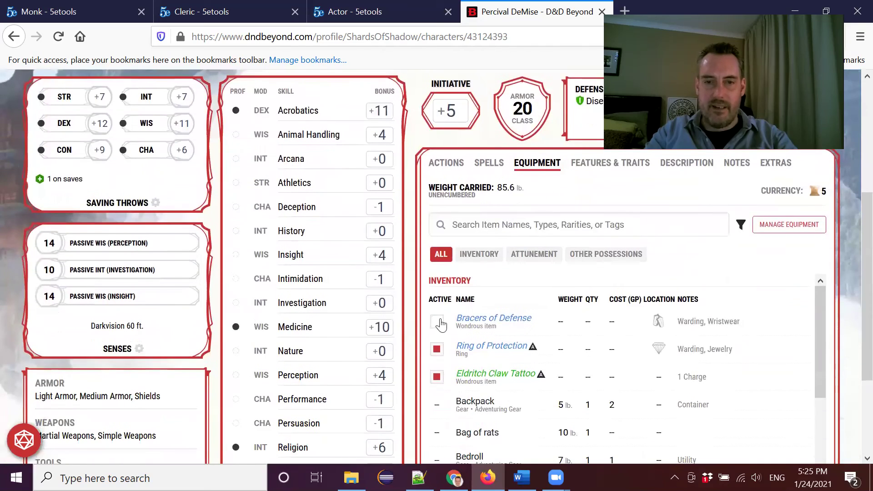
pyautogui.click(526, 258)
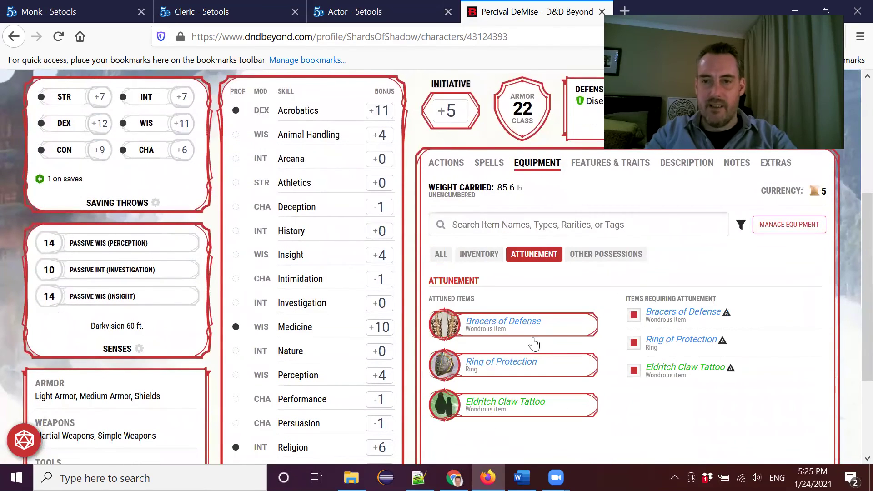
# Show the character's actions and review the attacks along with the ability scores, saving throws, hit points and Armor Class.
pyautogui.click(455, 169)
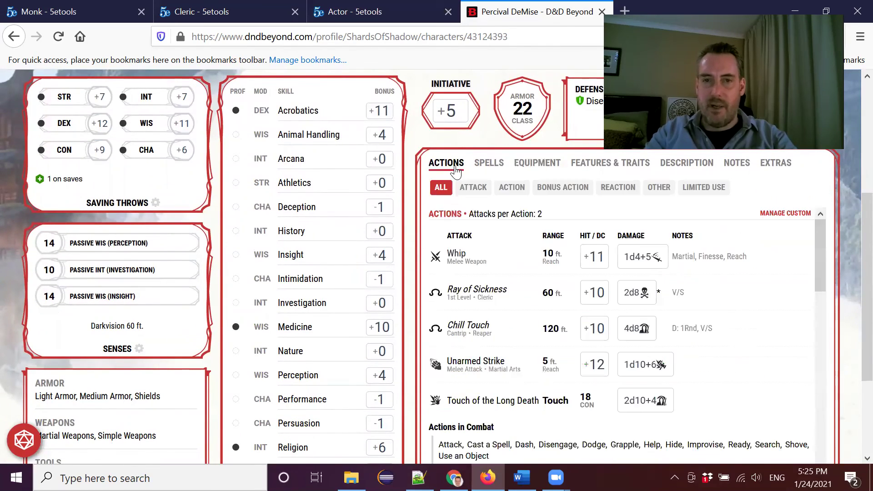
pyautogui.scroll(5, 540, 320)
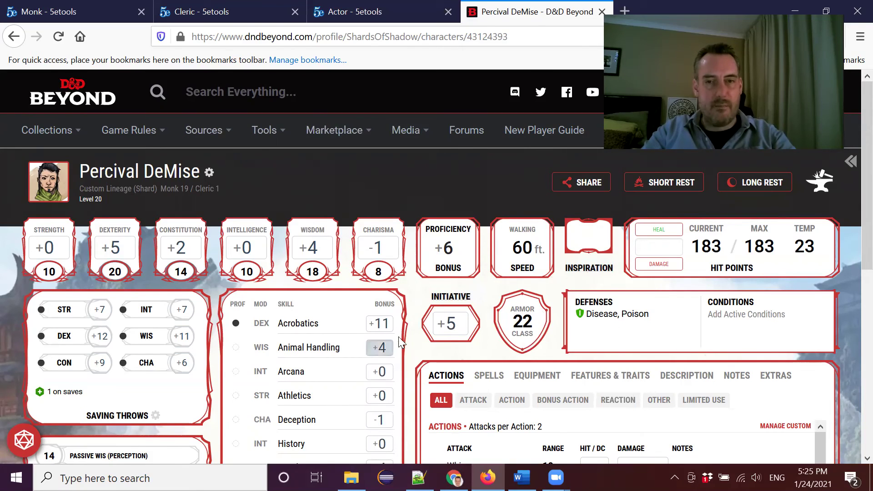
pyautogui.scroll(-3, 420, 329)
pyautogui.scroll(2, 421, 329)
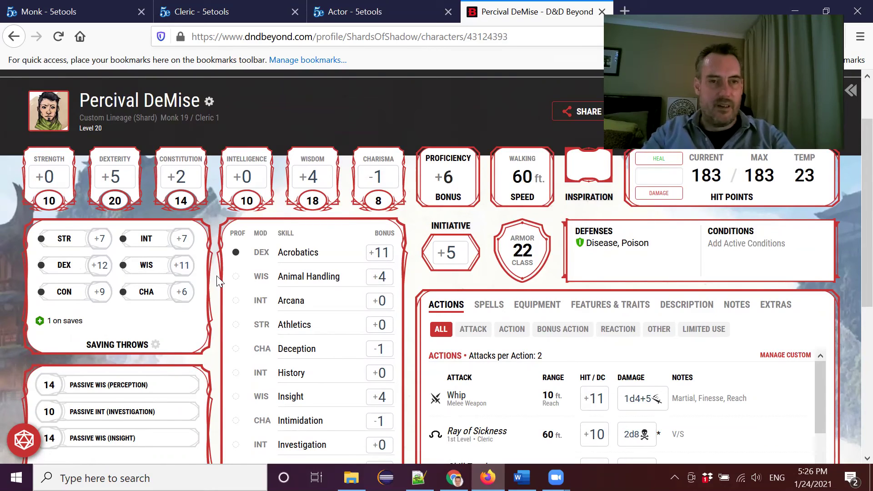
pyautogui.scroll(-3, 217, 276)
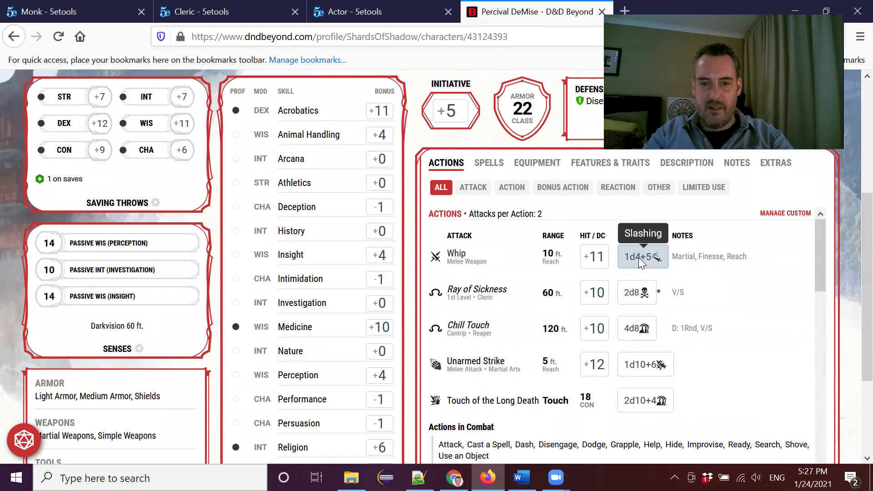
# Examine the action descriptions, including Empty Body, Hour of Reaping and Quickened Healing, and the damage of Touch of the Long Death.
pyautogui.scroll(-3, 639, 258)
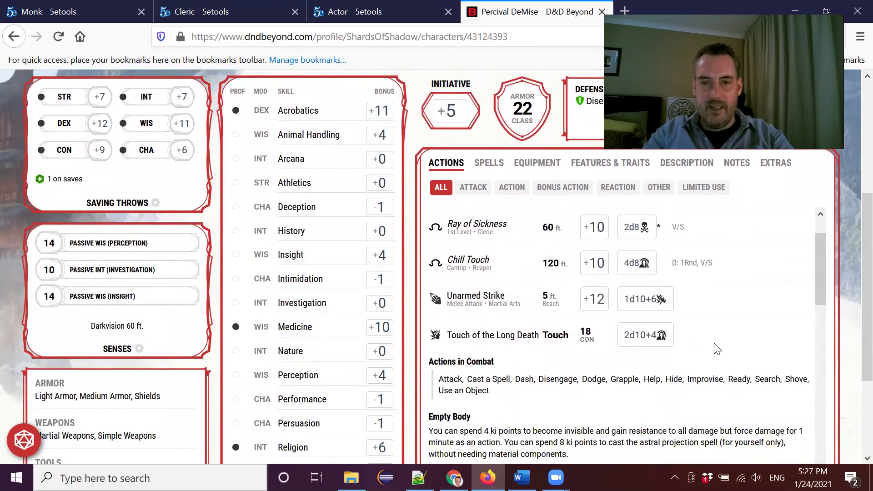
pyautogui.scroll(6, 682, 352)
pyautogui.scroll(-3, 617, 345)
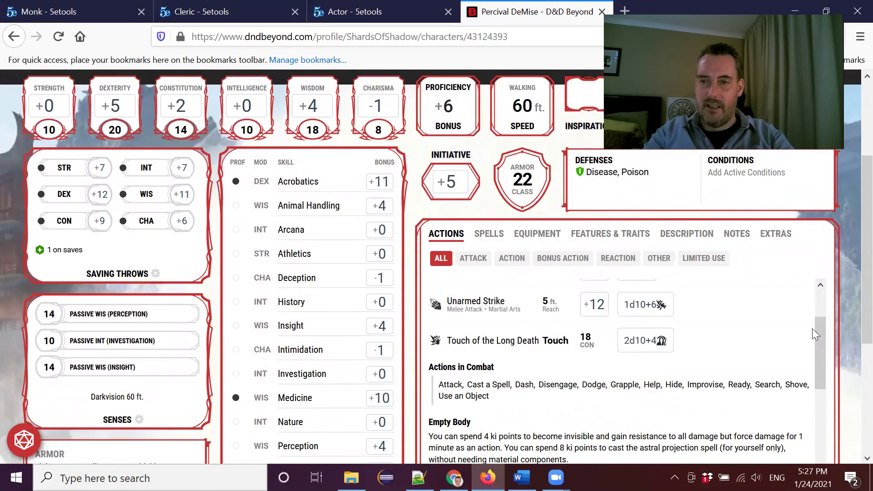
pyautogui.scroll(-1, 852, 318)
pyautogui.scroll(-3, 853, 341)
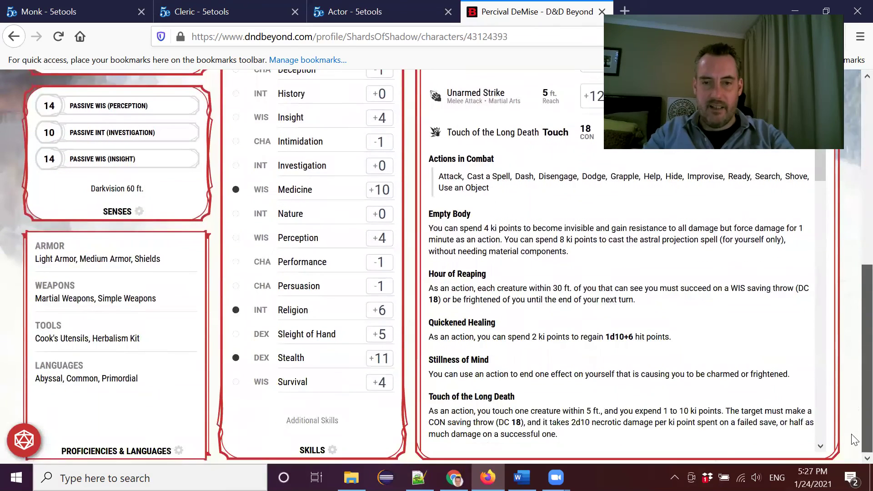
pyautogui.scroll(-1, 628, 352)
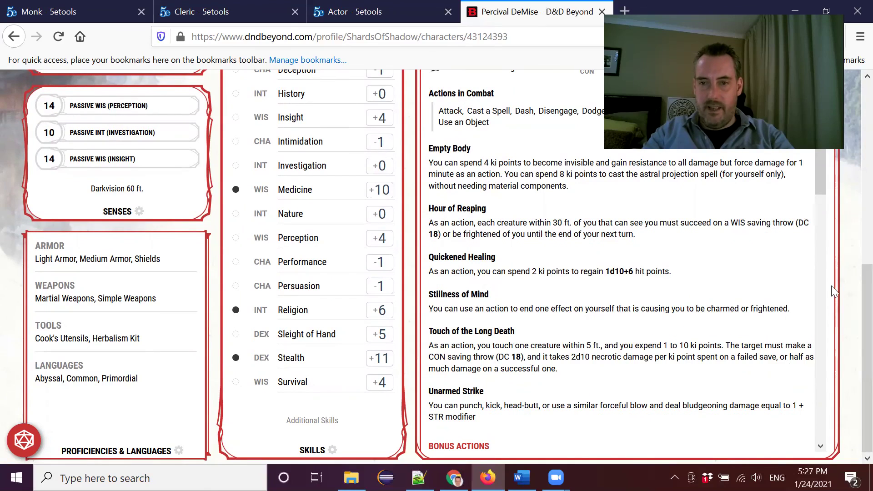
pyautogui.scroll(7, 627, 364)
pyautogui.scroll(-2, 654, 355)
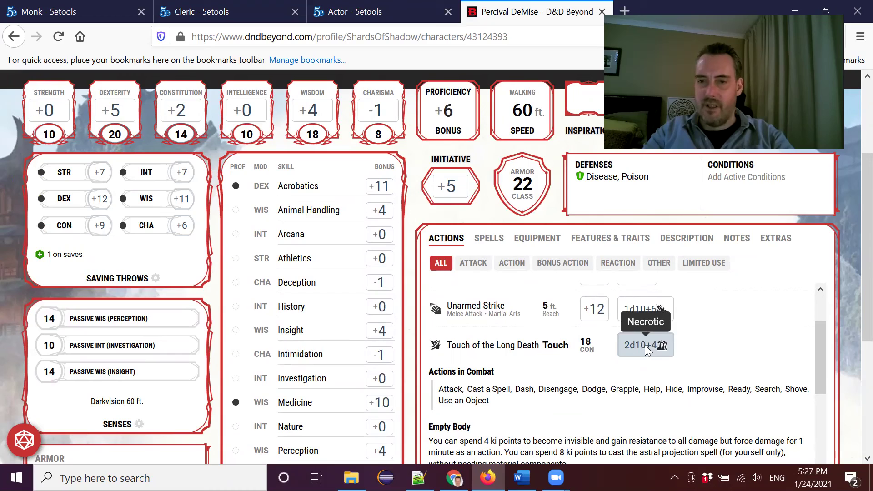
pyautogui.moveTo(822, 358); pyautogui.dragTo(823, 320)
pyautogui.scroll(3, 785, 335)
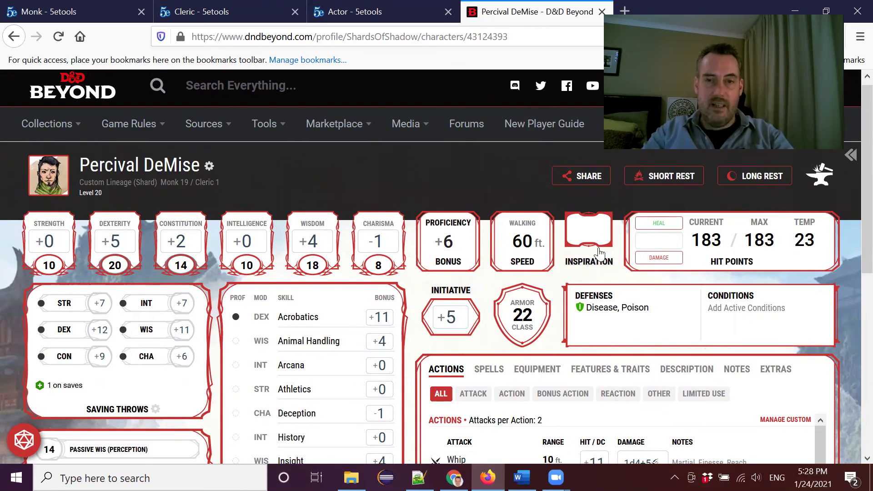
pyautogui.scroll(-2, 524, 250)
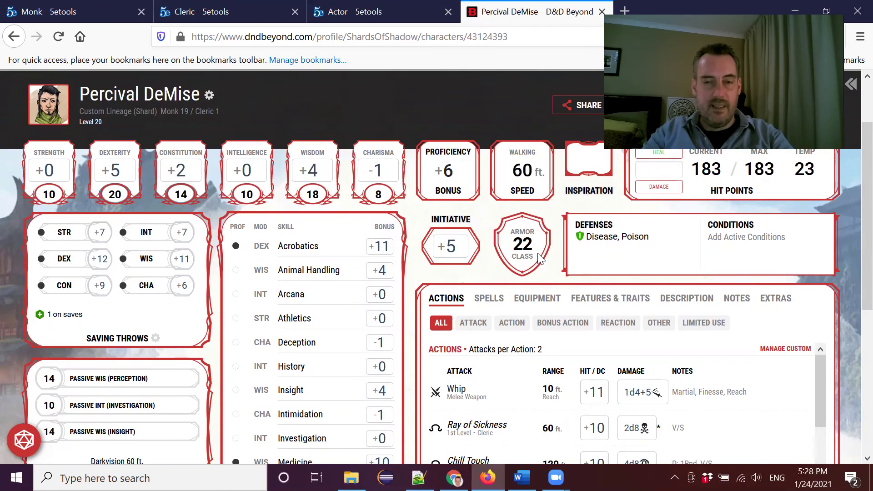
pyautogui.scroll(-2, 539, 258)
pyautogui.scroll(4, 710, 339)
pyautogui.scroll(-2, 678, 355)
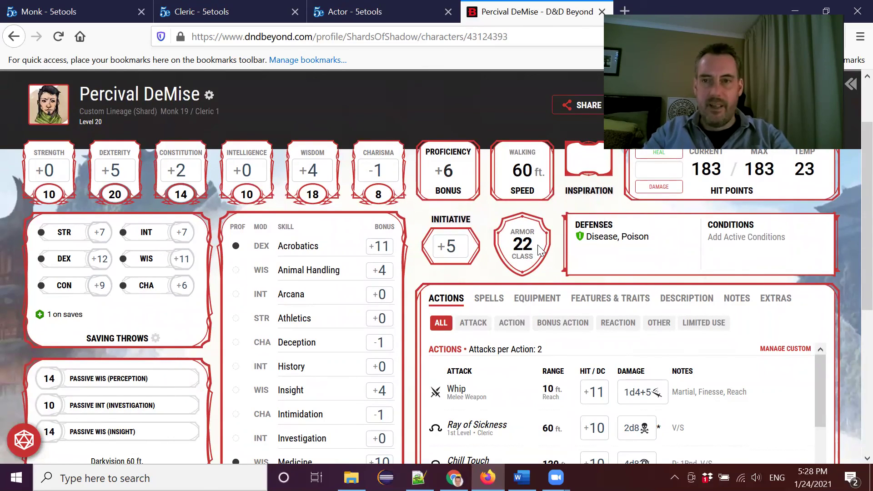
pyautogui.scroll(2, 536, 245)
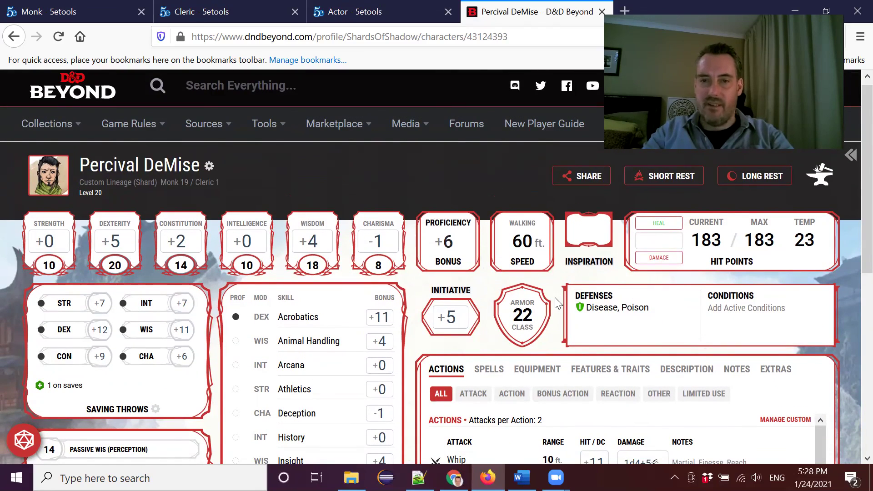
pyautogui.scroll(-2, 564, 291)
pyautogui.scroll(-4, 564, 288)
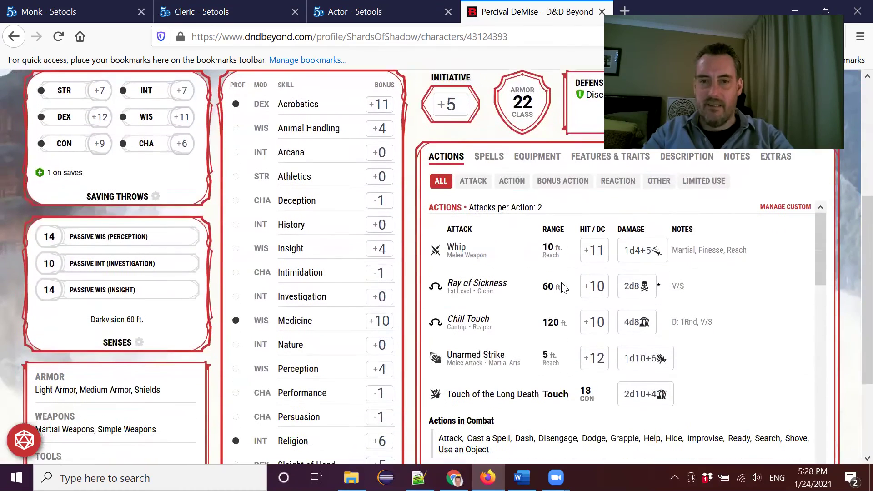
pyautogui.scroll(2, 568, 287)
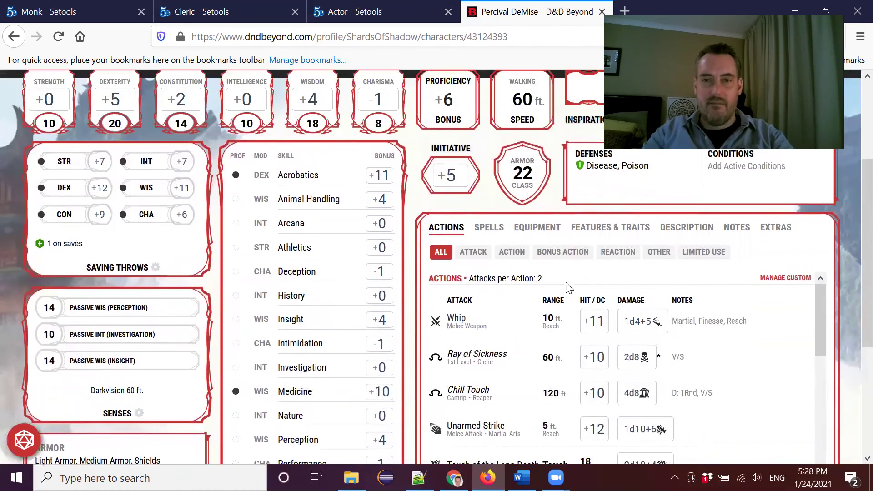
pyautogui.scroll(2, 566, 285)
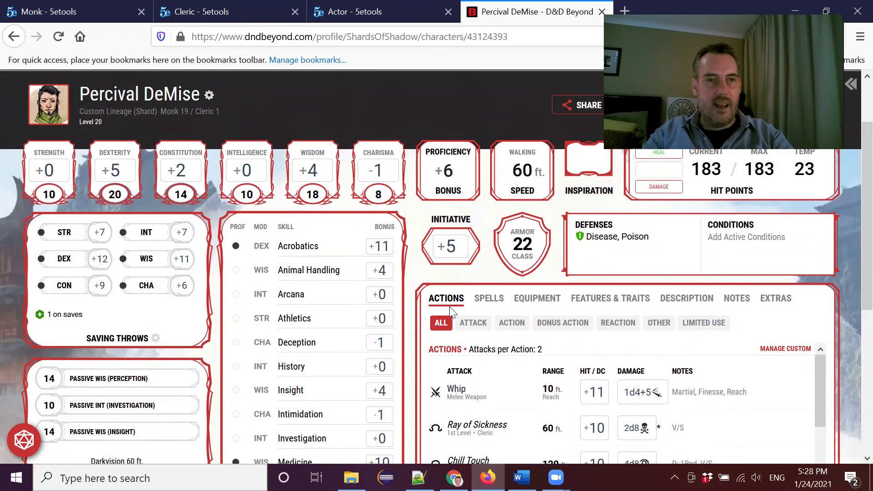
pyautogui.scroll(3, 562, 279)
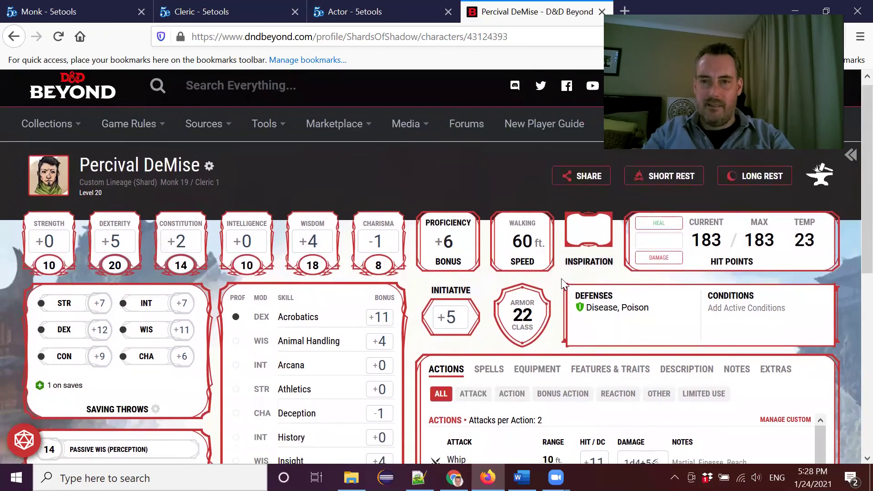
pyautogui.scroll(1, 561, 279)
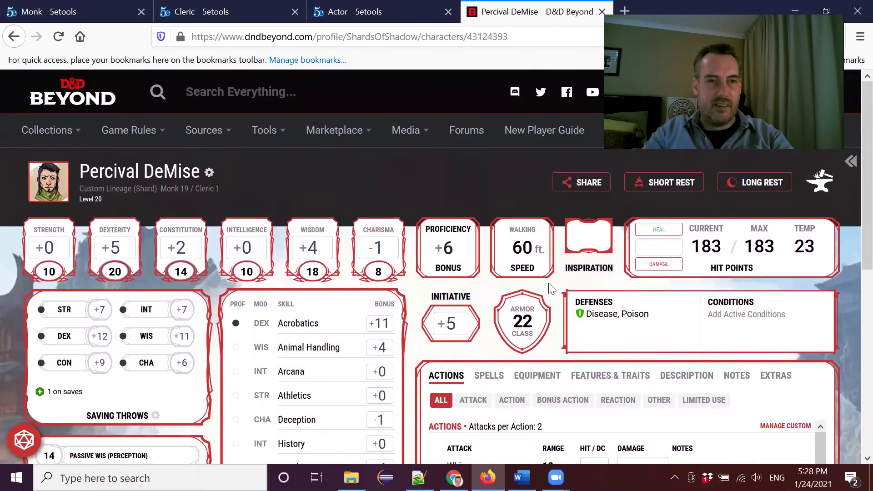